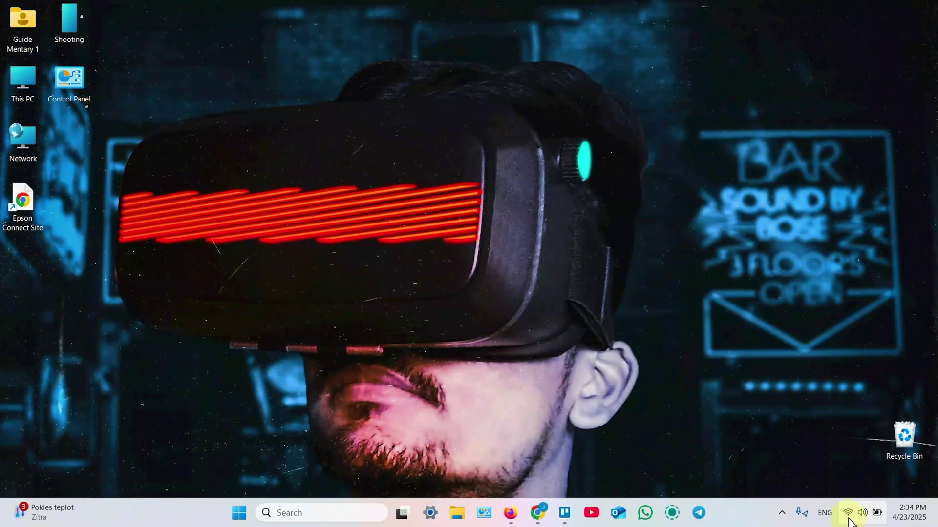
Step: Bring Firefox's Google results for 'download driver epson ecotank L3270' to the front
click(849, 513)
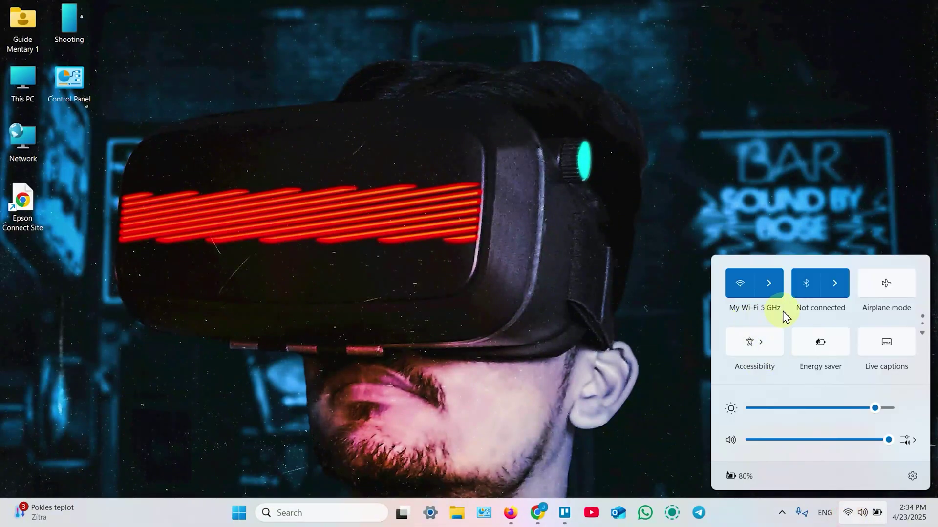
click(511, 513)
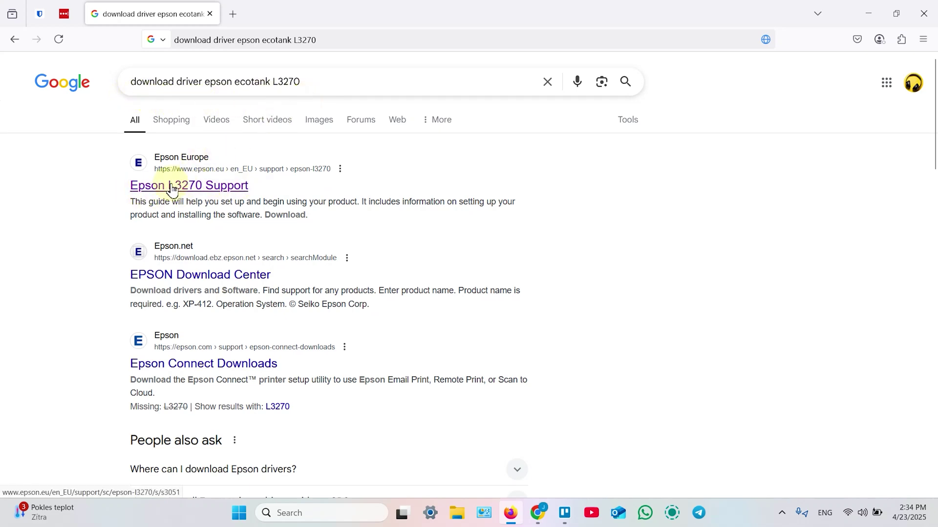
Step: Open the Epson L3270 Support page and set the operating system to Windows 11
click(201, 187)
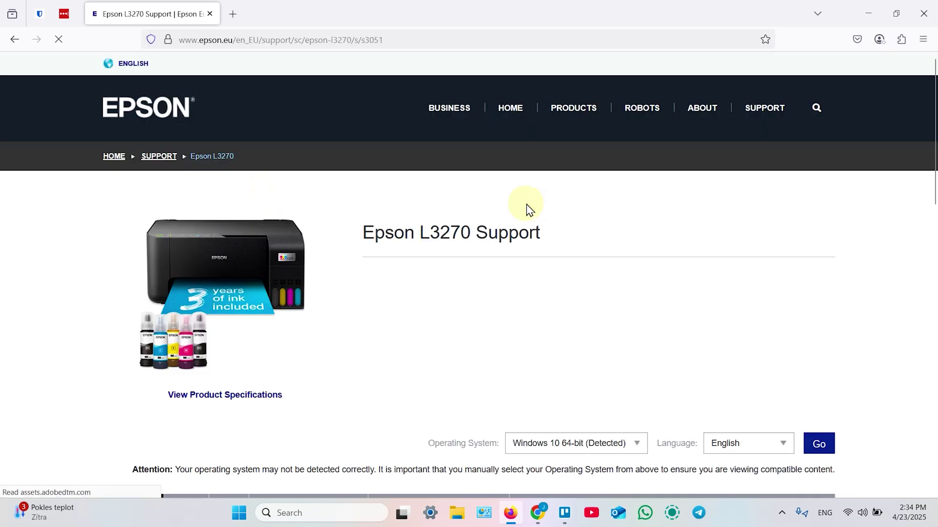
click(572, 446)
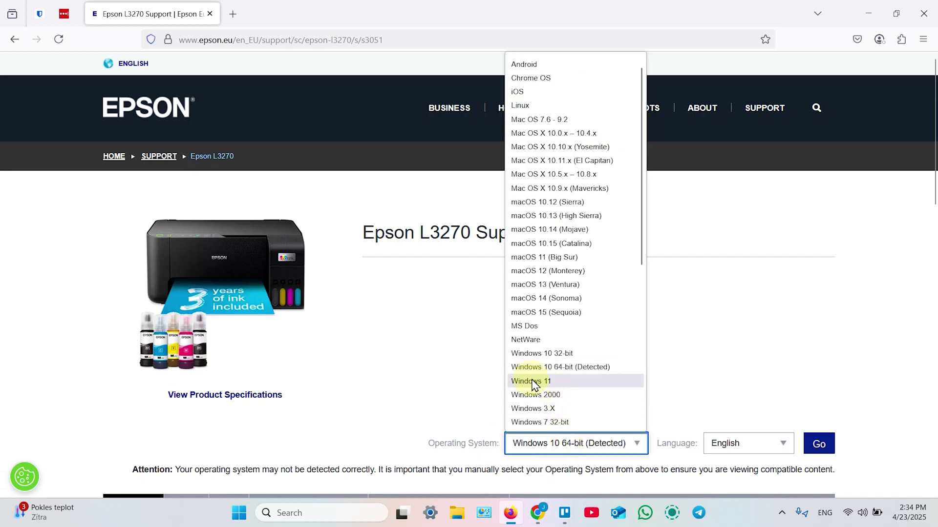
click(552, 383)
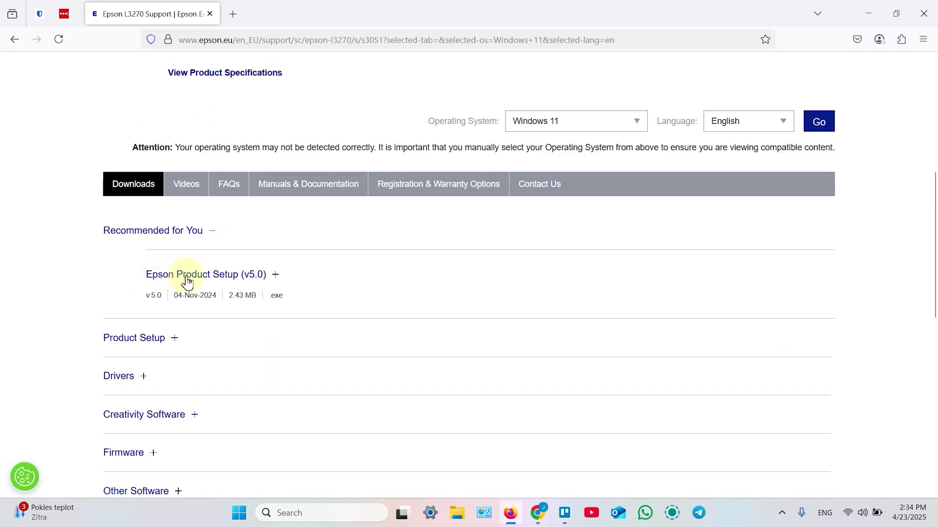
Step: Download the Epson Product Setup installer and run the downloaded file
click(210, 276)
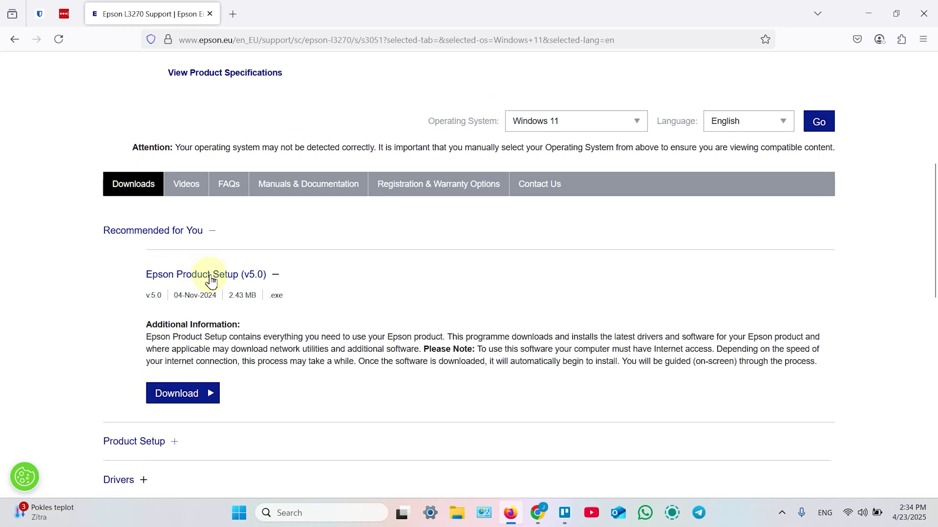
click(174, 396)
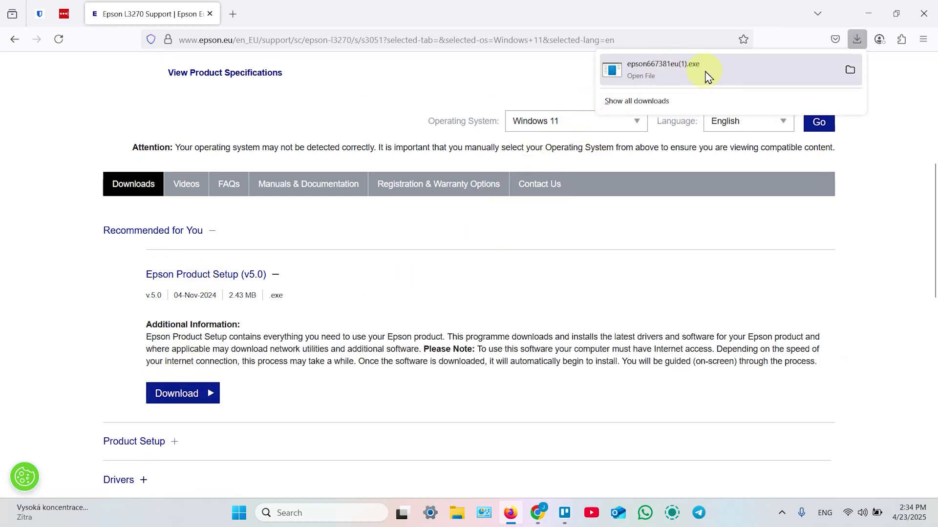
click(662, 69)
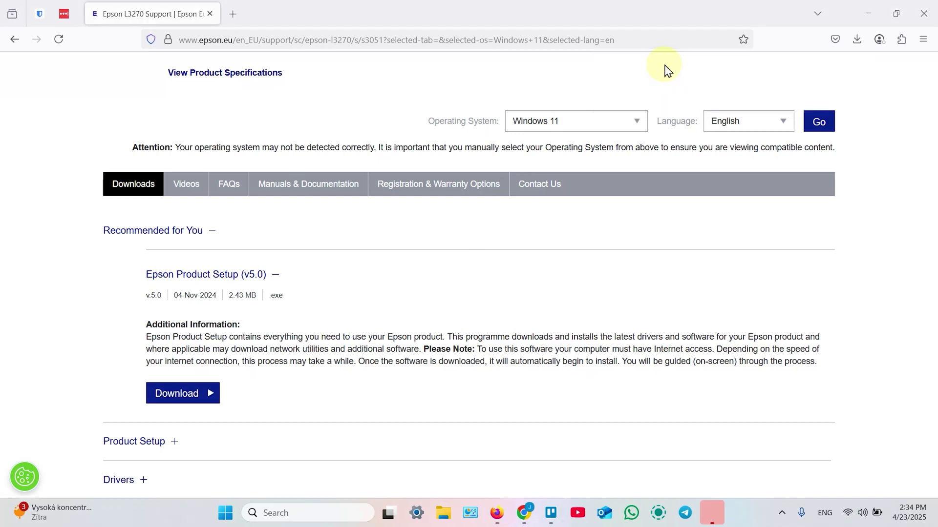
Step: Allow the EPSON Web Installer Setup to make changes in User Account Control
click(872, 16)
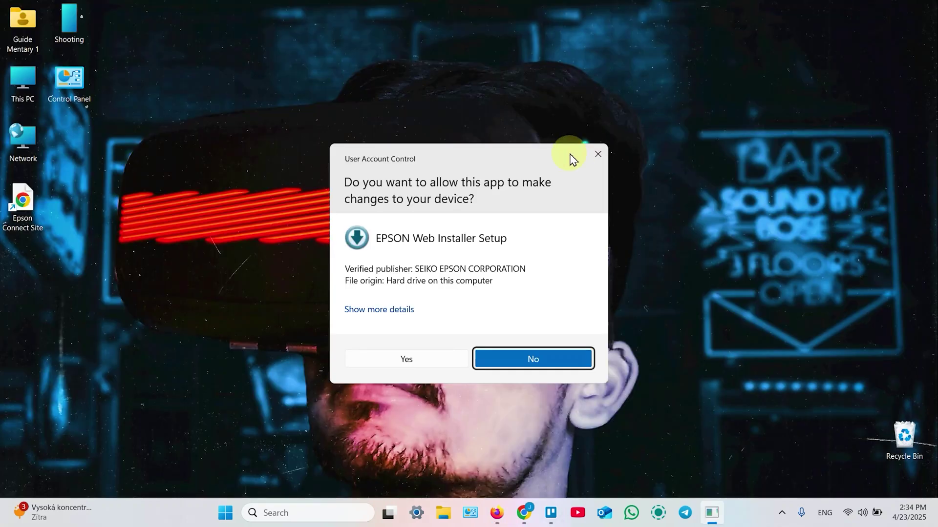
click(407, 359)
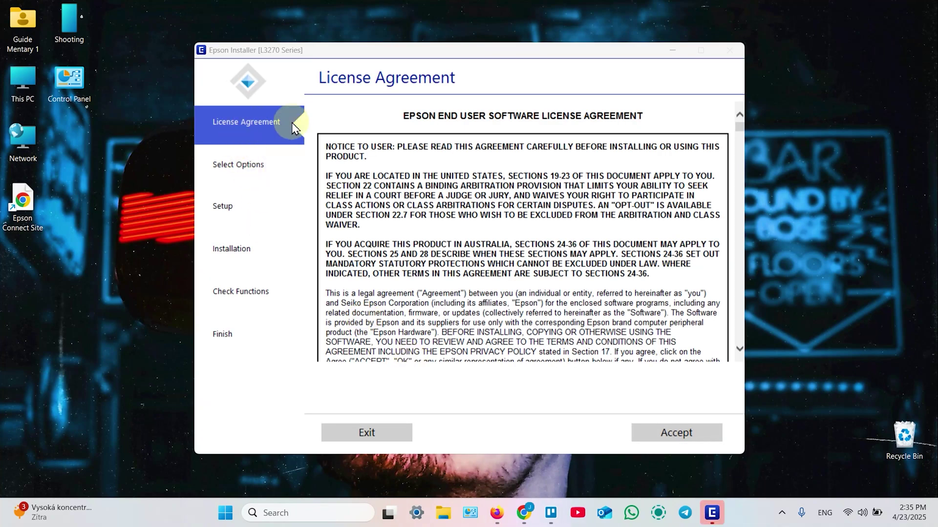
Step: Accept the license, pass Additional Agreements, and confirm the ink tanks are filled
click(683, 432)
click(408, 307)
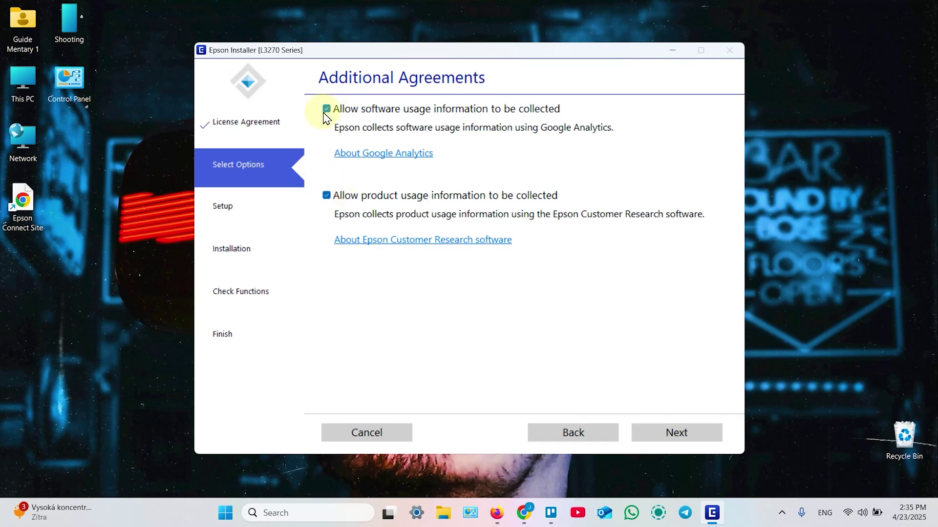
click(675, 435)
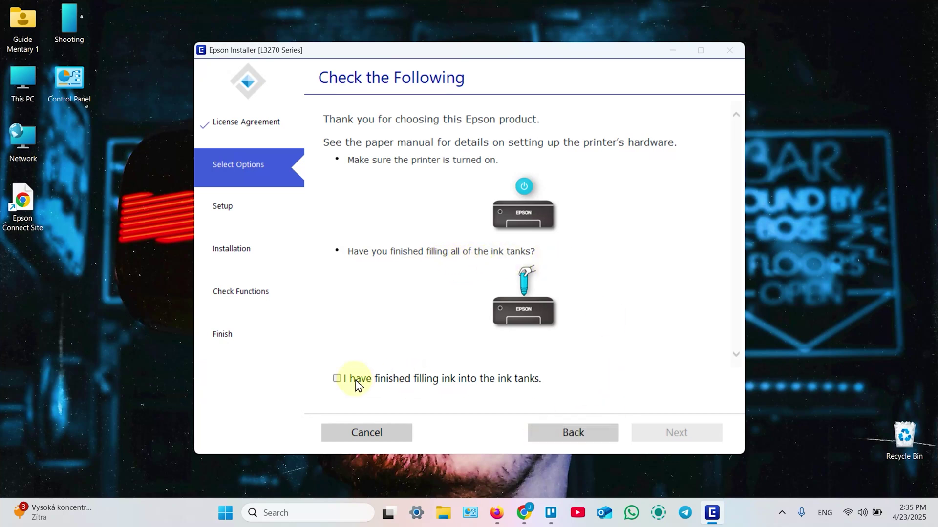
click(337, 379)
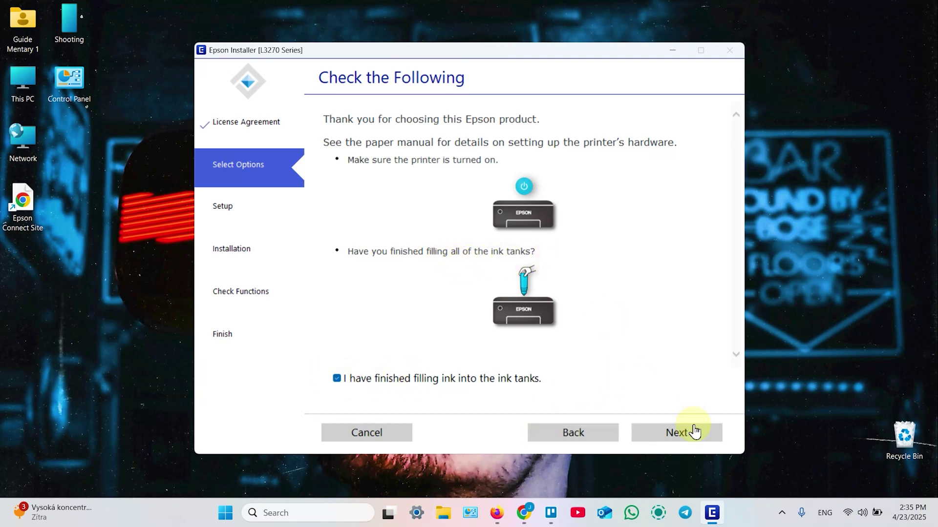
click(675, 434)
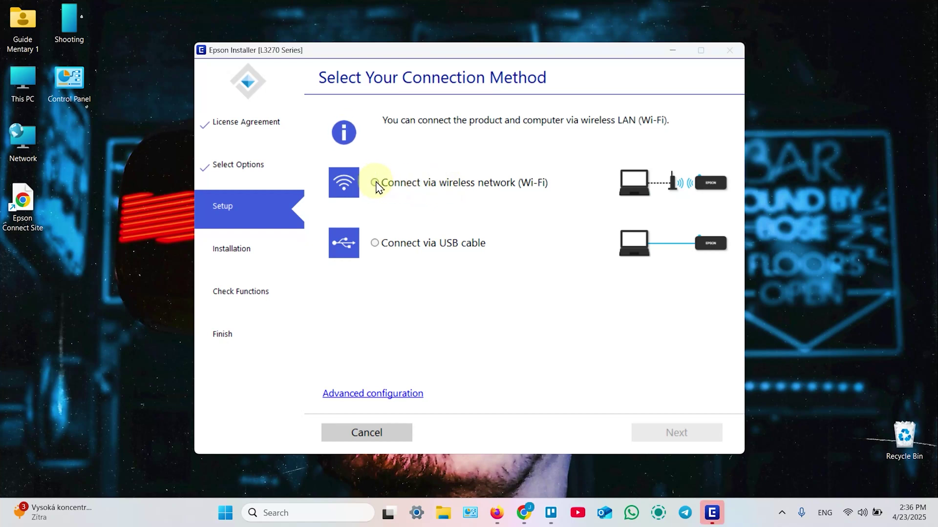
Step: Connect via Wi-Fi to the My Wi-Fi 2.4 GHz network with its password
click(375, 183)
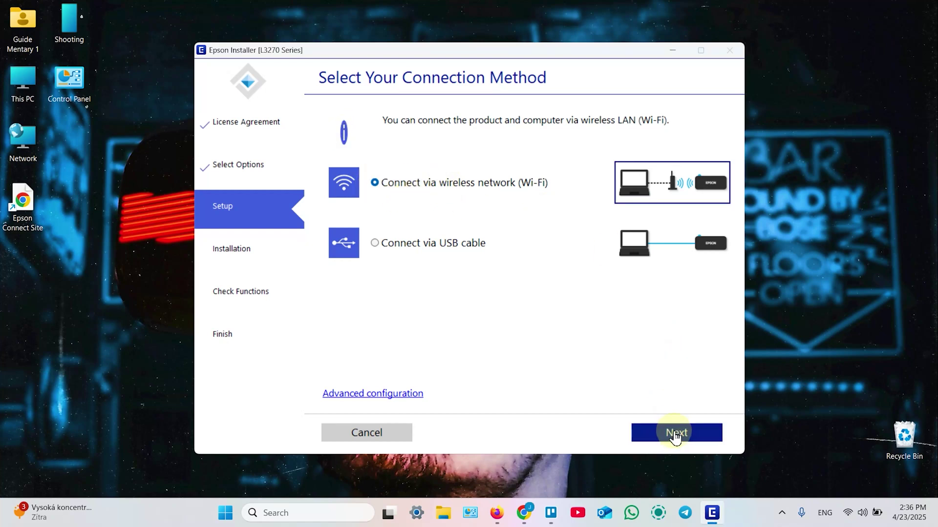
click(675, 433)
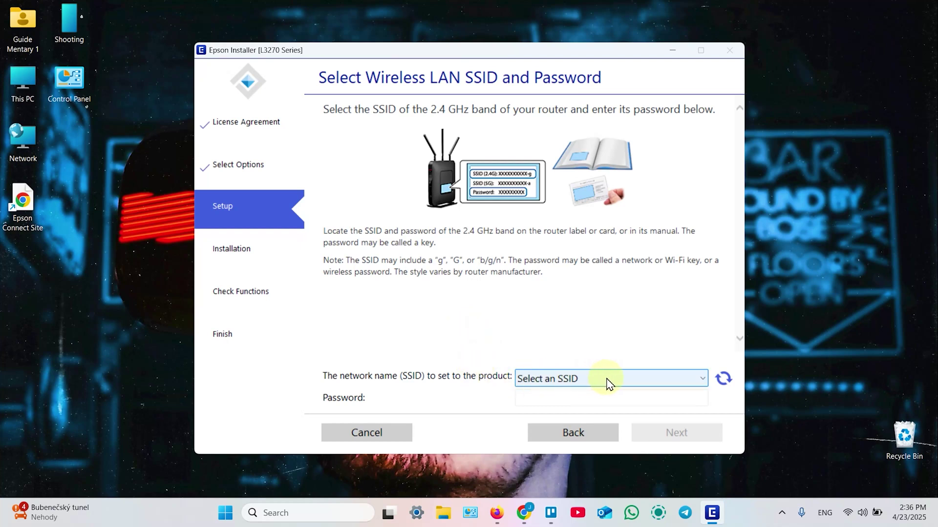
click(574, 385)
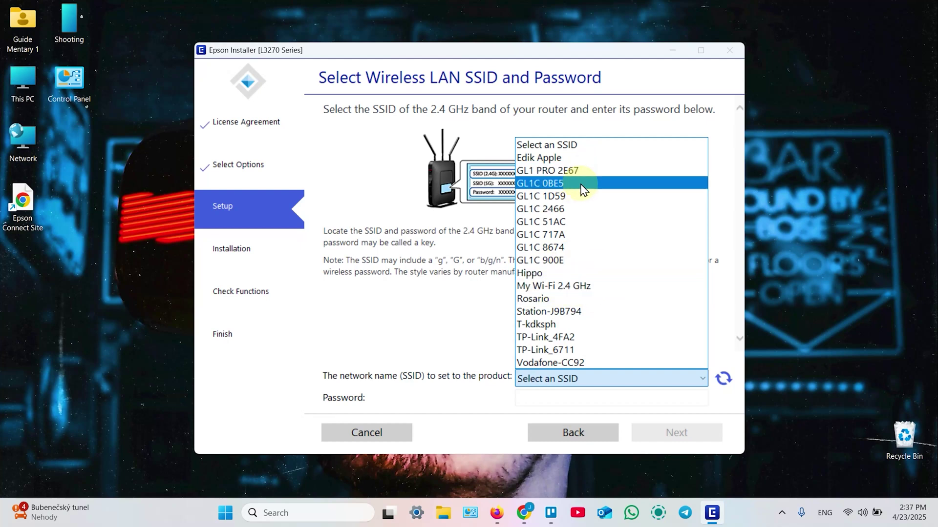
click(559, 288)
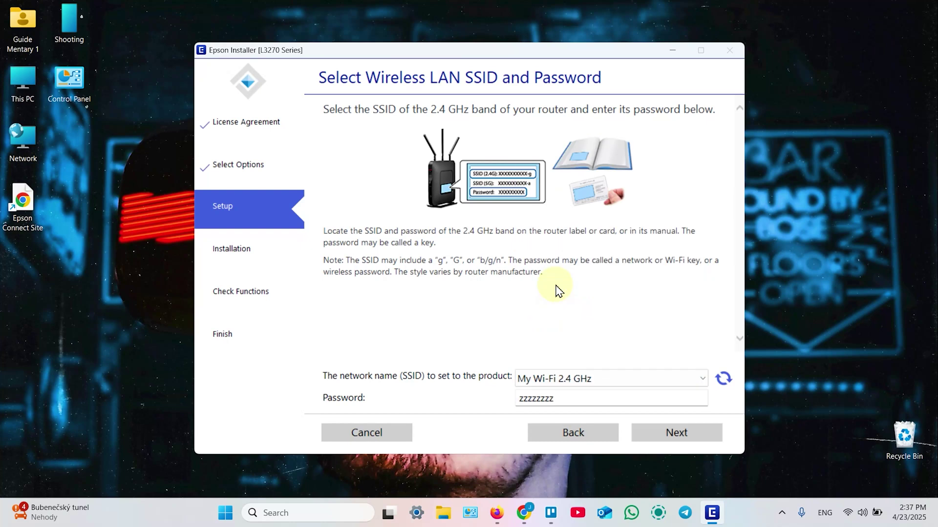
click(574, 398)
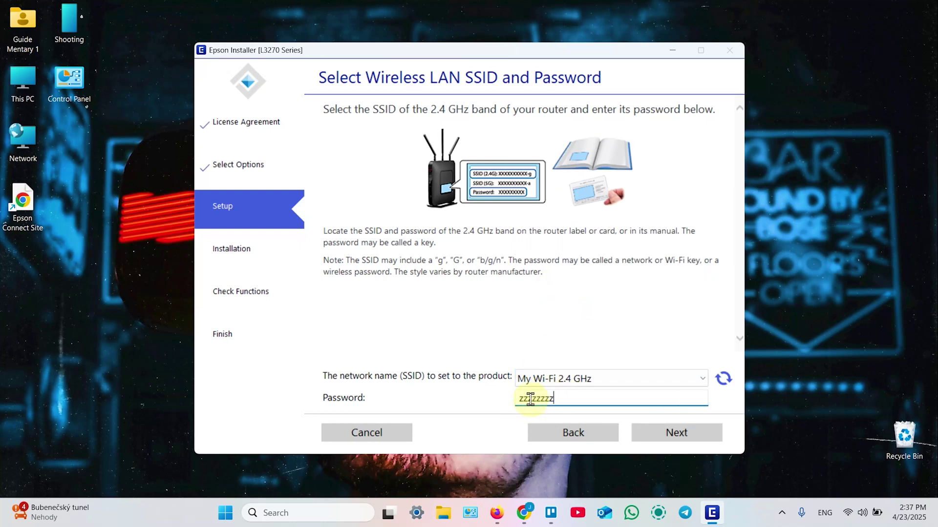
click(675, 436)
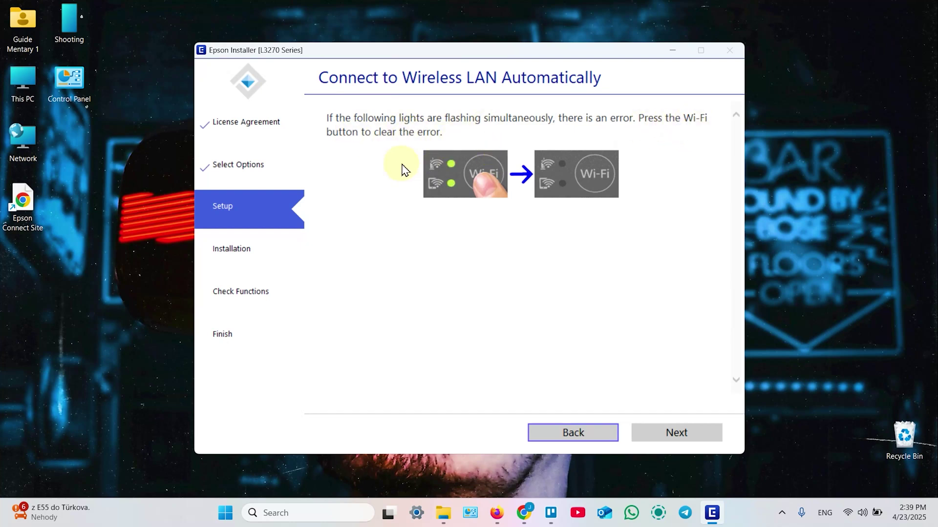
Step: Install all offered Epson software except Manuals
click(672, 434)
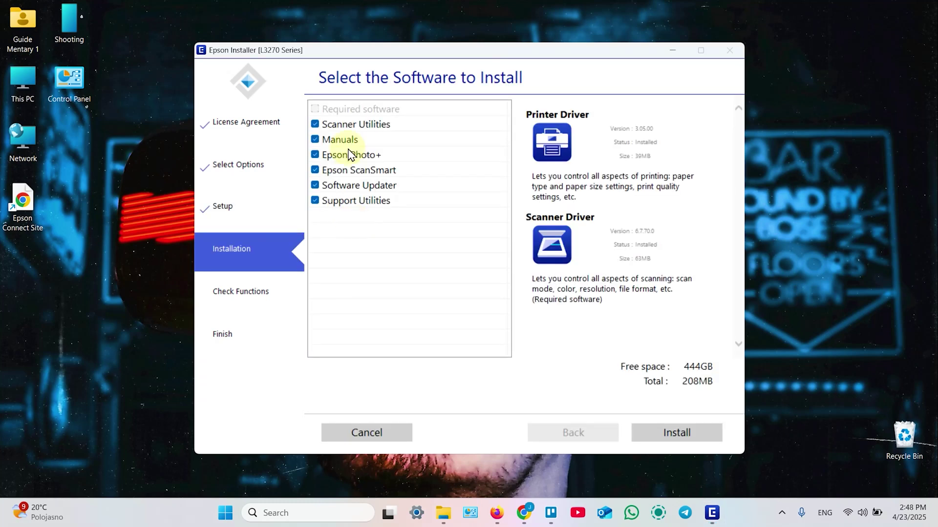
click(315, 140)
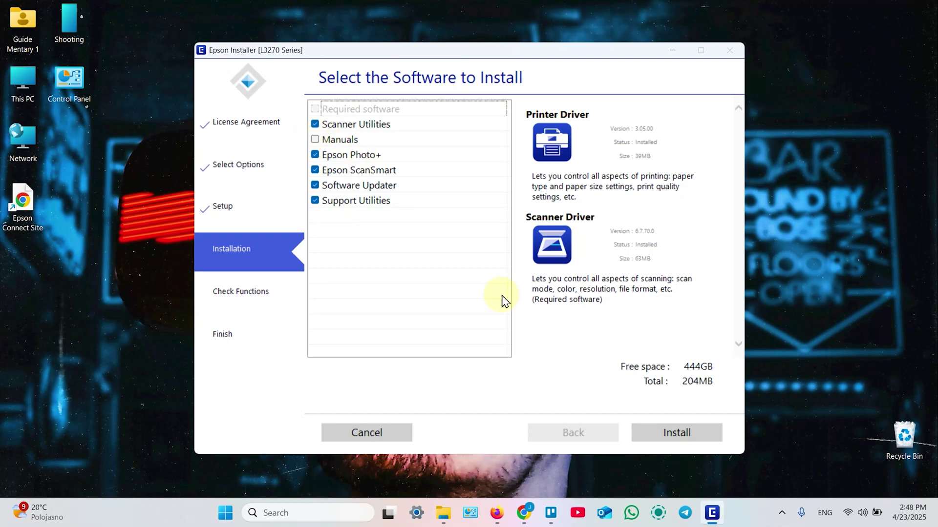
click(686, 435)
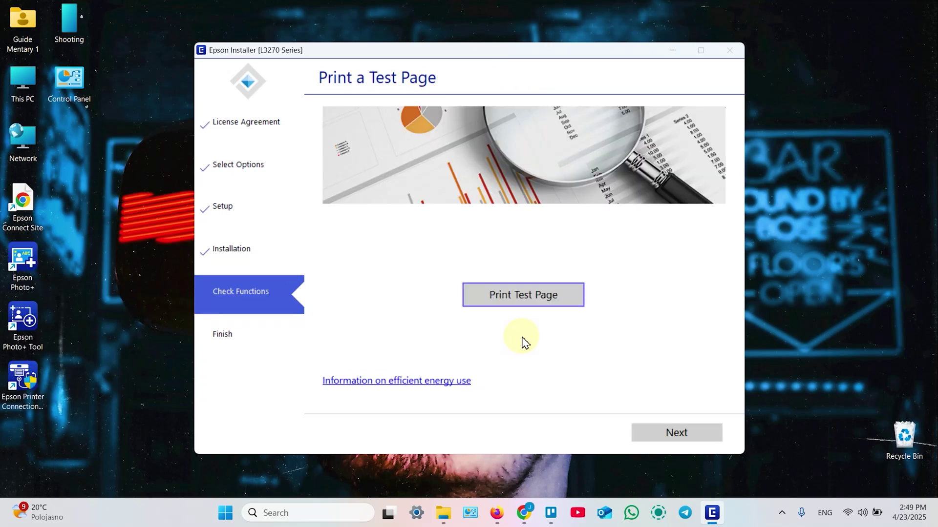
Step: Print a test page, then launch the Firmware Updater for the required update
click(539, 298)
click(671, 435)
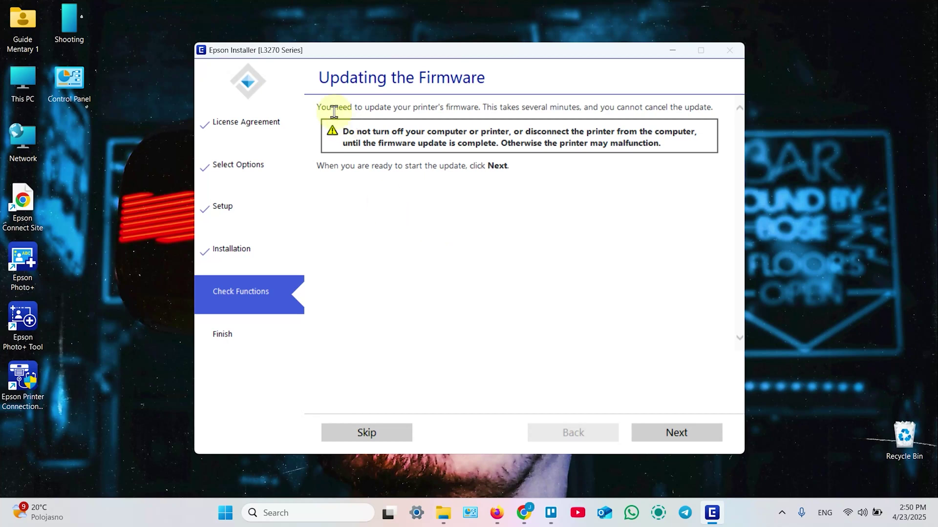
click(678, 432)
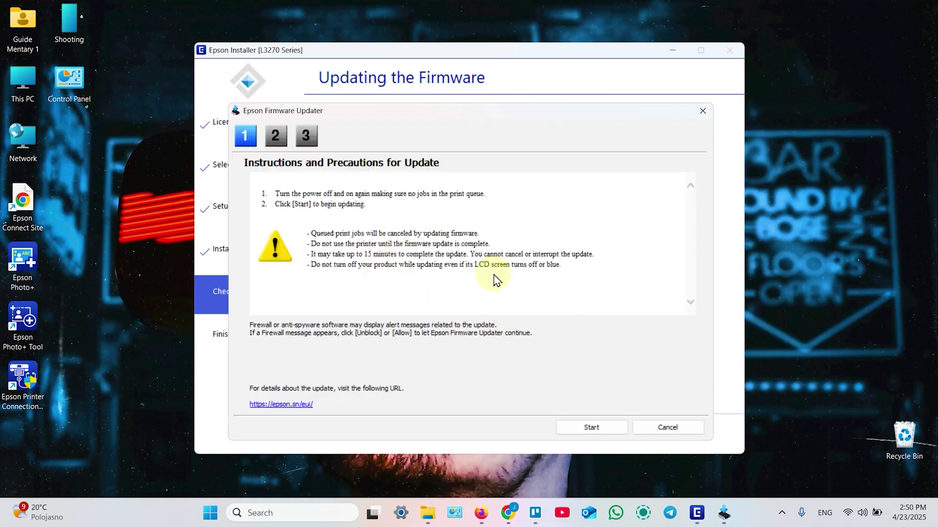
Step: Update the L3270 firmware to 05.20.XF21P2 and close Epson Firmware Updater
click(592, 429)
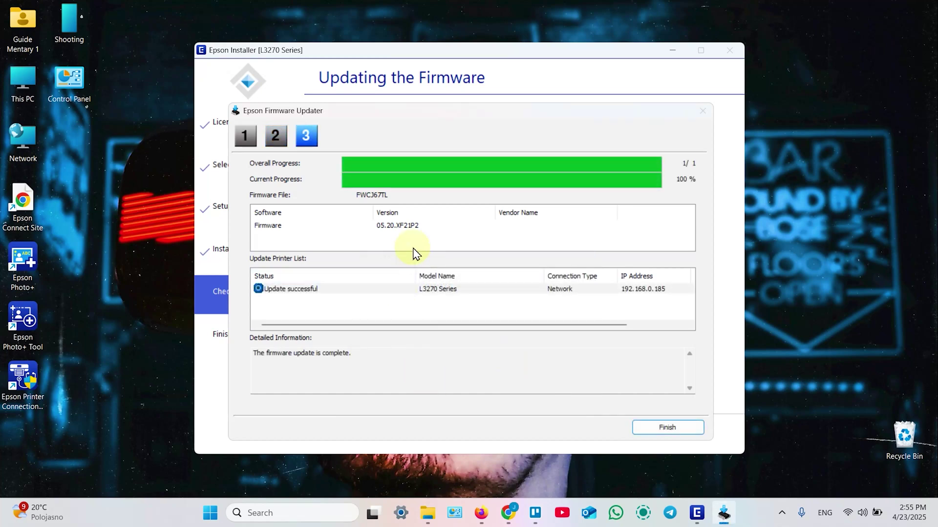
click(667, 428)
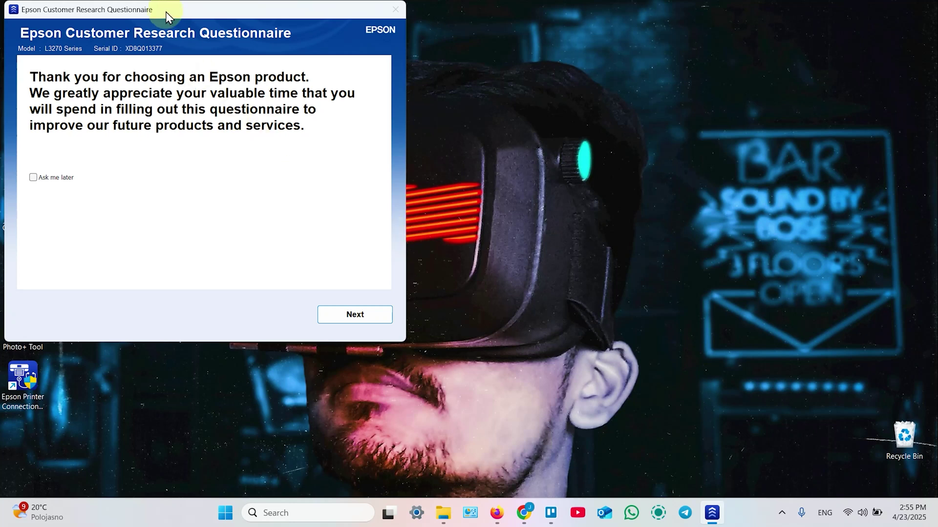
Step: Close the customer questionnaire, skip product registration, and finish the Epson Installer
drag(166, 11, 336, 49)
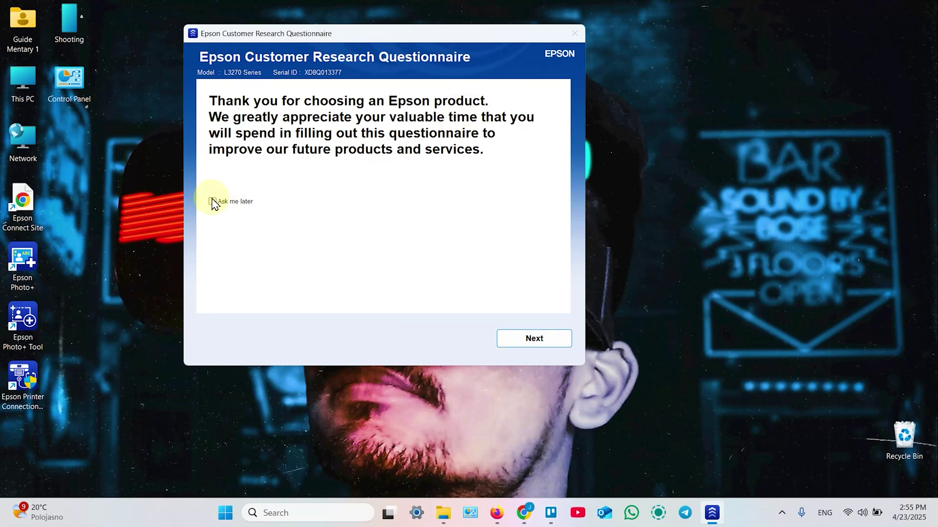
click(540, 339)
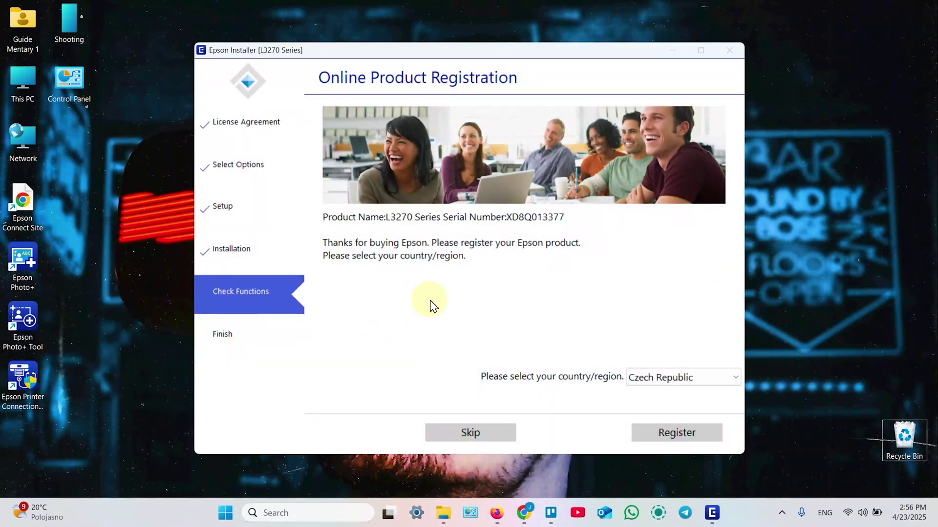
click(476, 434)
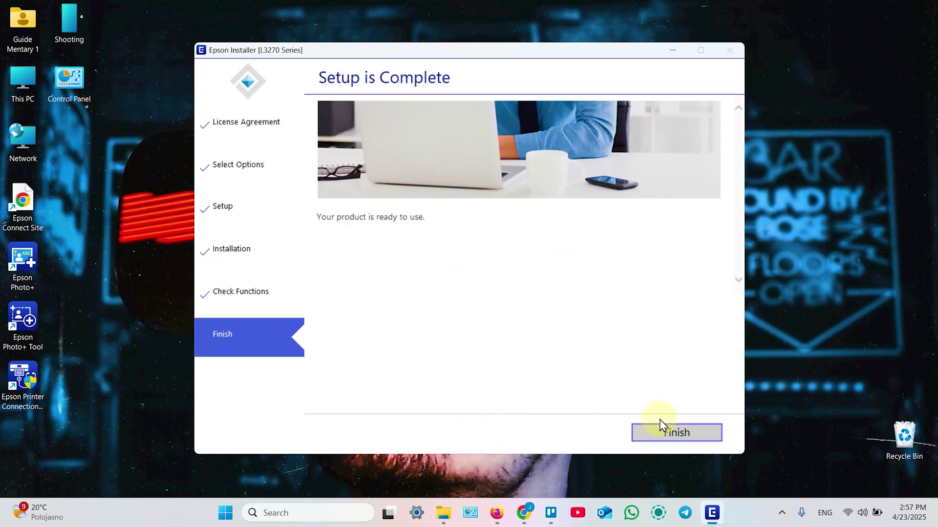
click(689, 435)
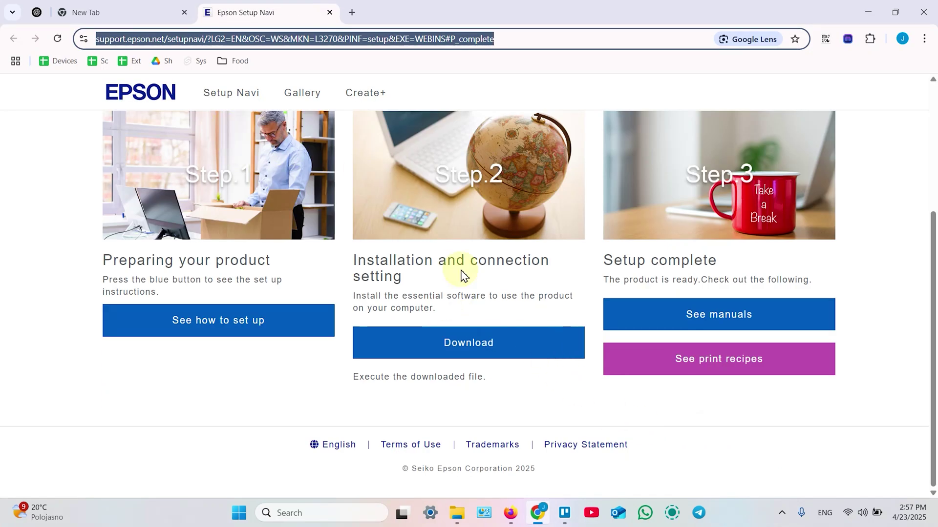
Step: Close Chrome's Epson Setup Navi tab and minimize the browser to reveal the desktop
scroll(465, 276, up, 4)
click(330, 14)
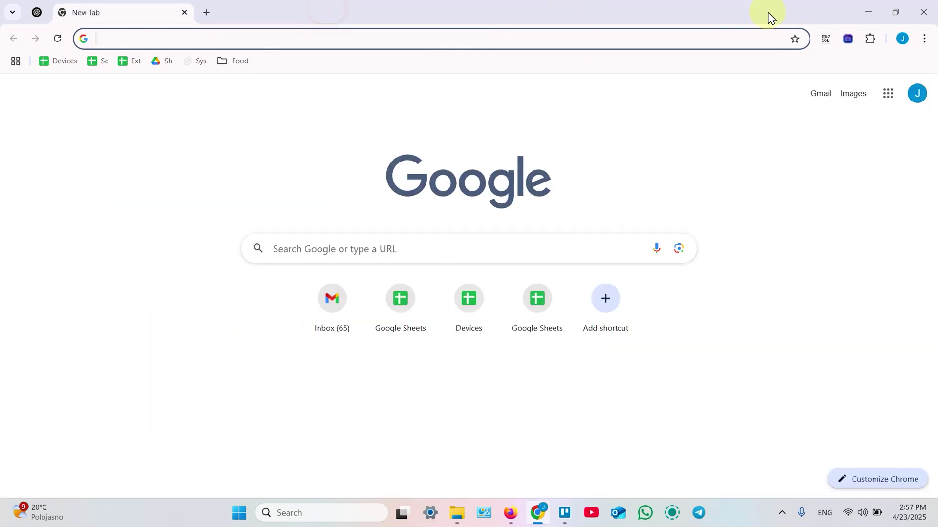
click(868, 12)
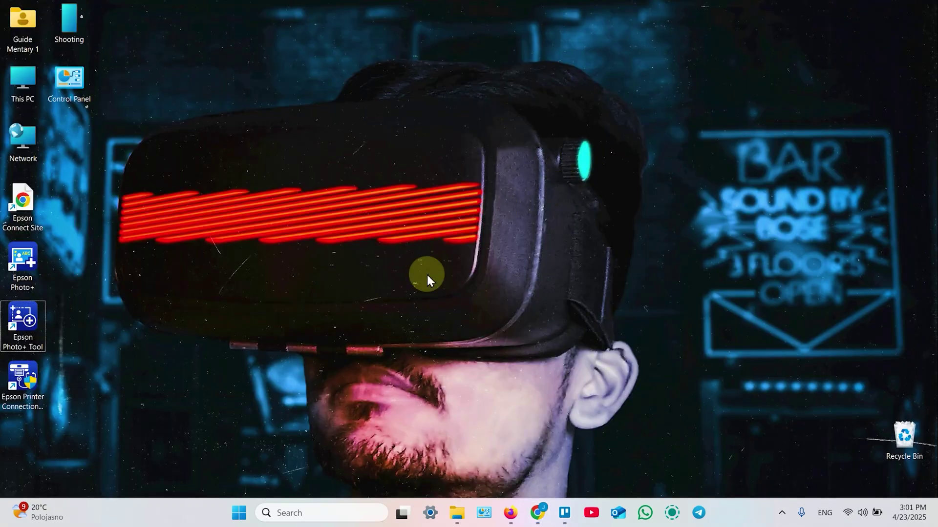
Step: Print the newest Trello email to the L3270 Series (Network) printer, all pages
click(541, 517)
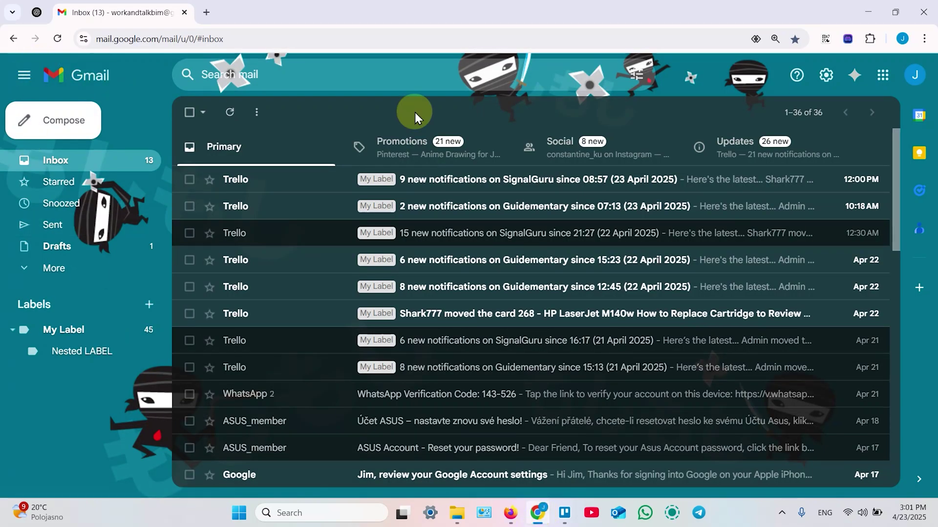
click(536, 184)
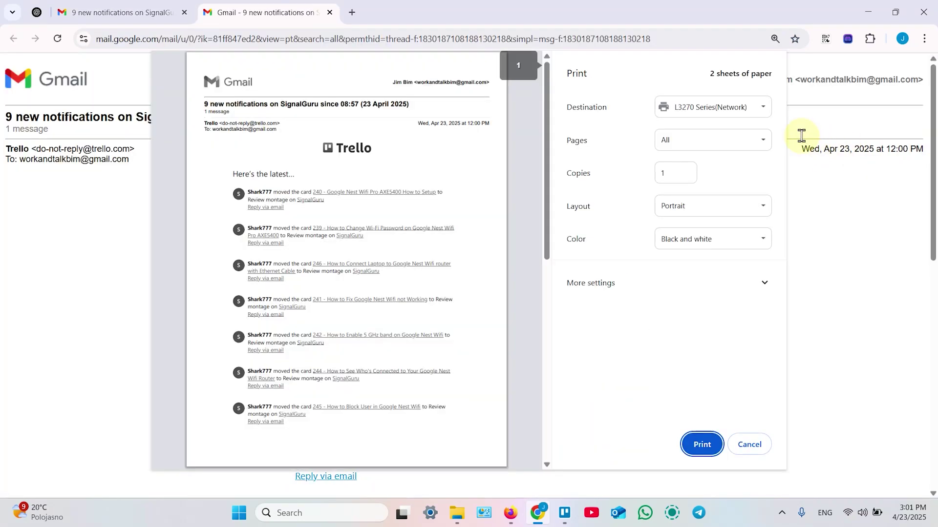
click(699, 118)
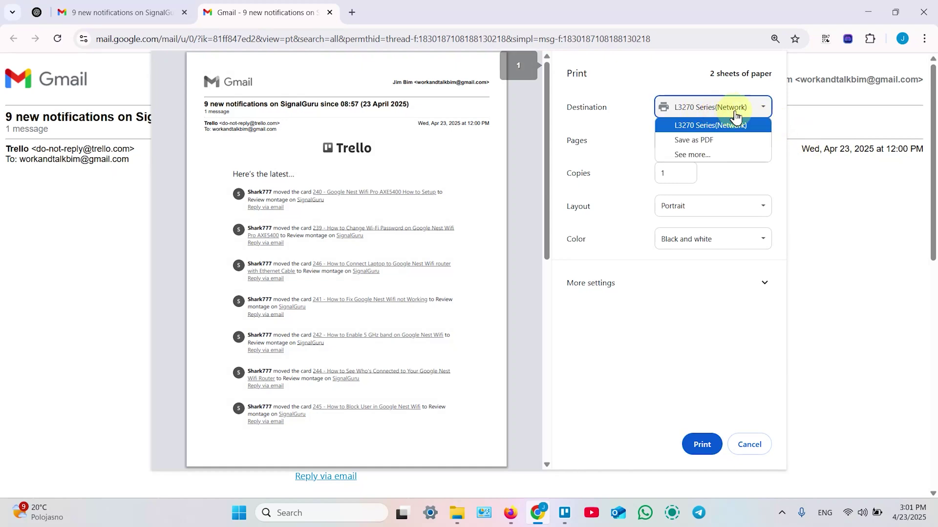
click(726, 123)
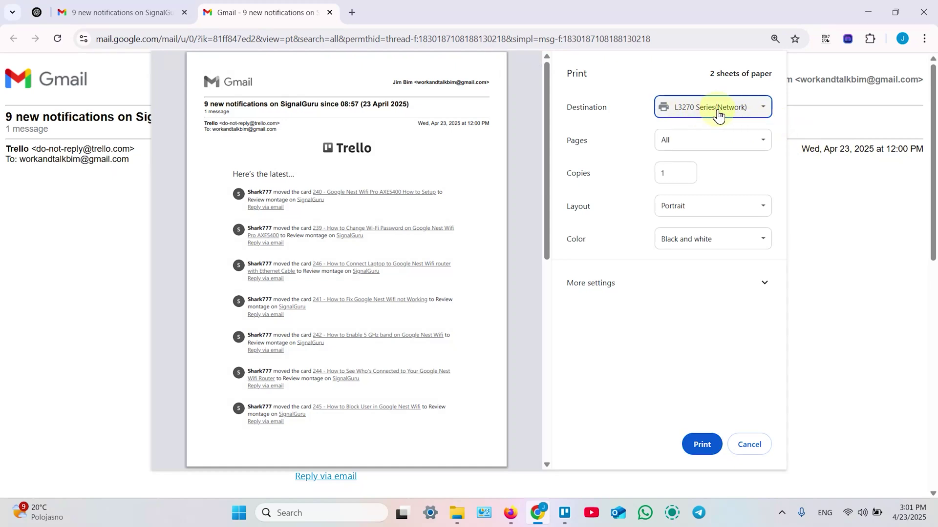
scroll(329, 274, down, 2)
scroll(328, 274, up, 2)
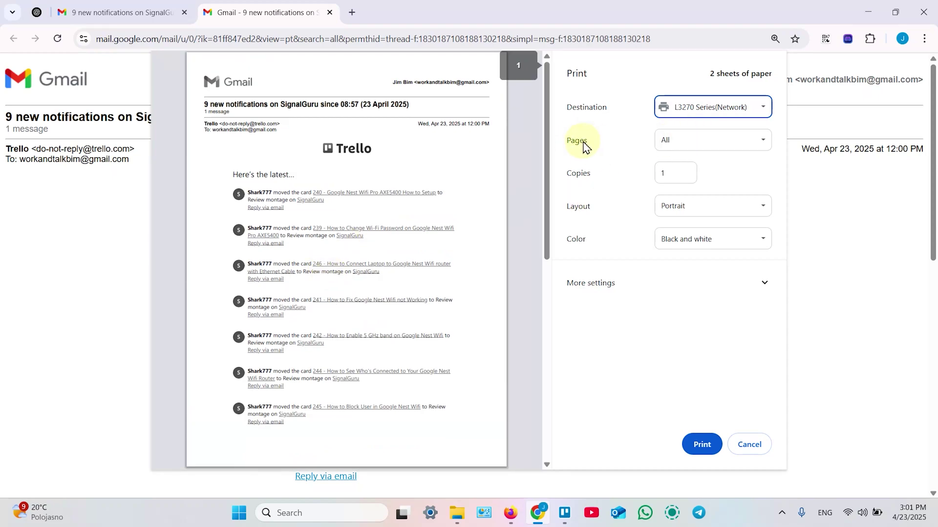
click(677, 144)
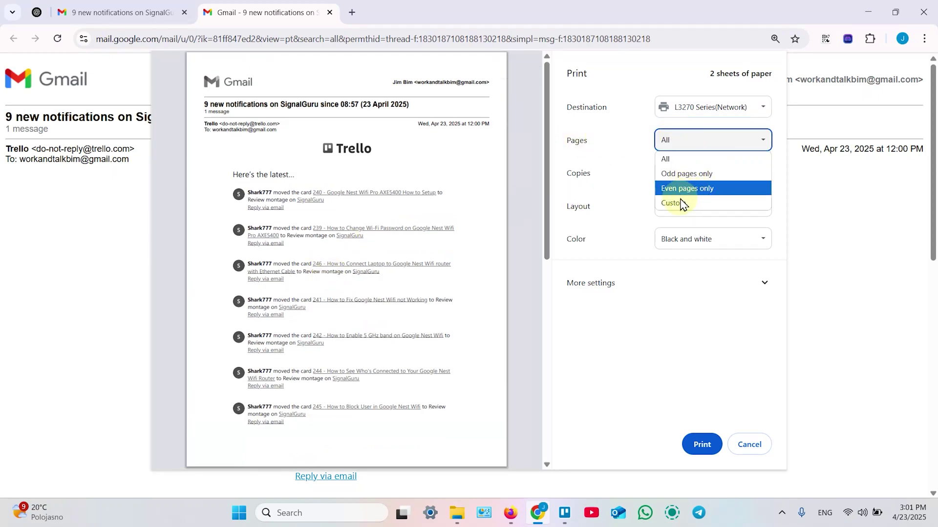
click(632, 163)
Step: Keep 1 copy after trying 3, expand More settings, and set Color to Color
click(689, 172)
click(689, 172)
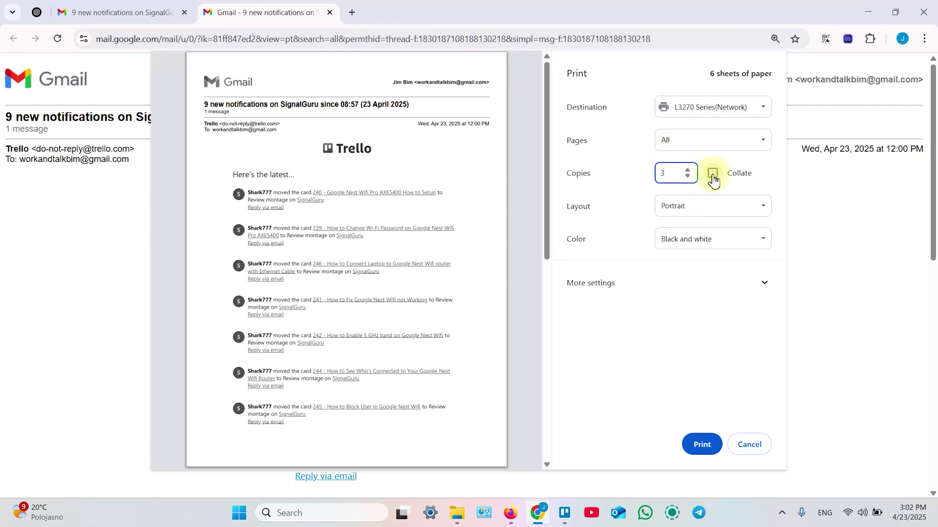
click(687, 177)
click(687, 177)
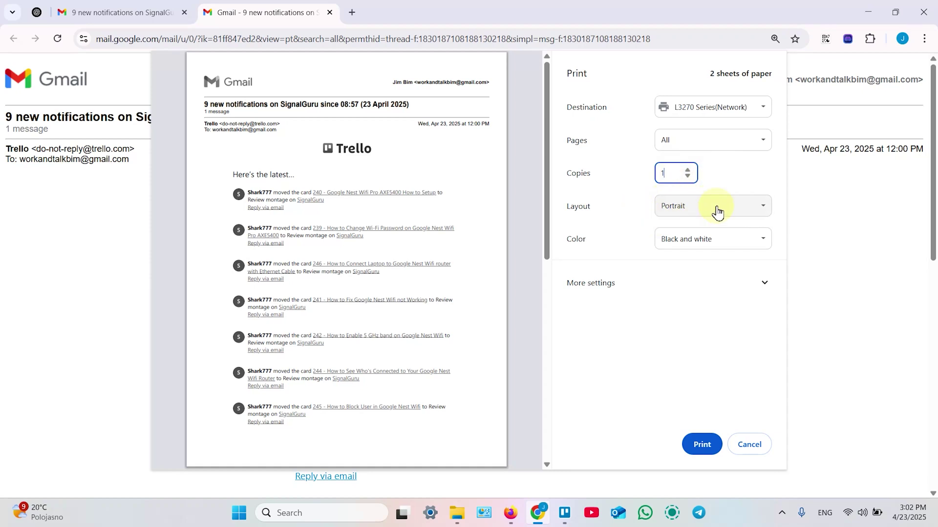
click(630, 286)
click(706, 241)
click(683, 272)
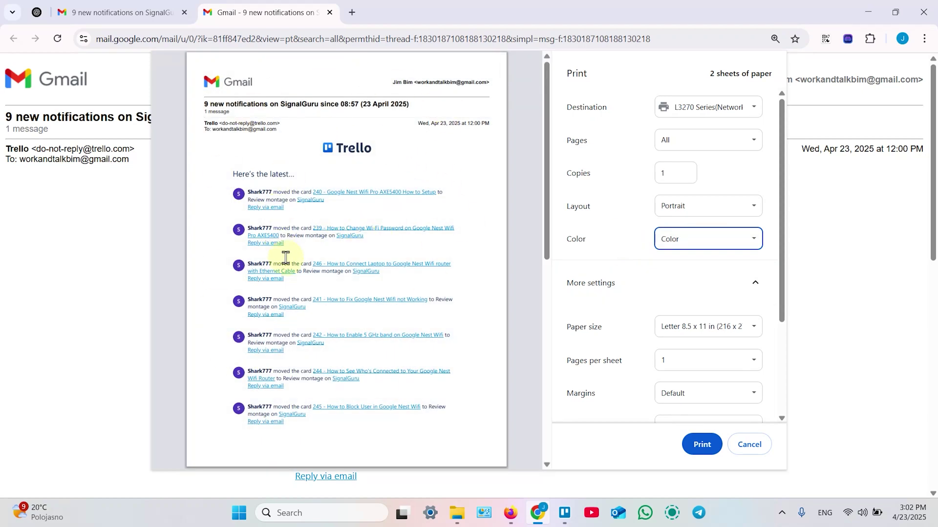
Step: Set the paper size to A4 and try 2 pages per sheet before reverting to 1
click(611, 283)
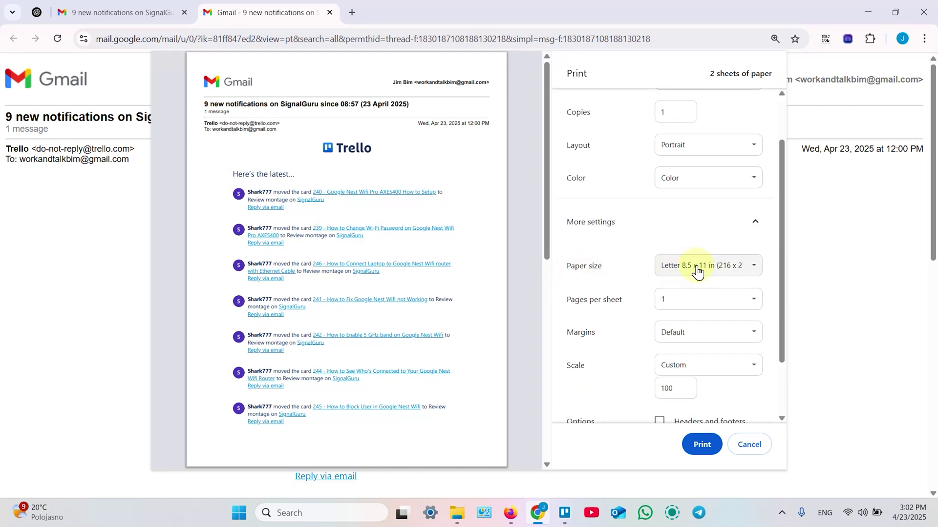
click(693, 267)
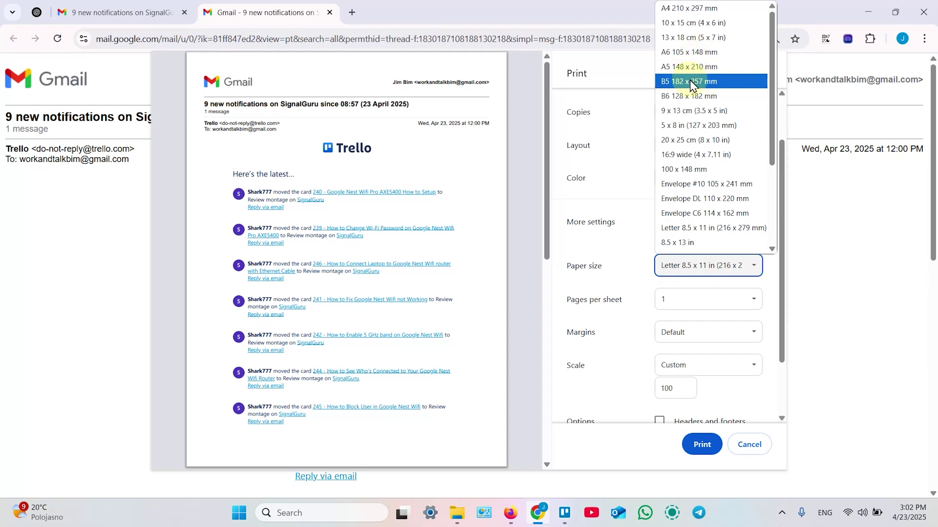
click(693, 8)
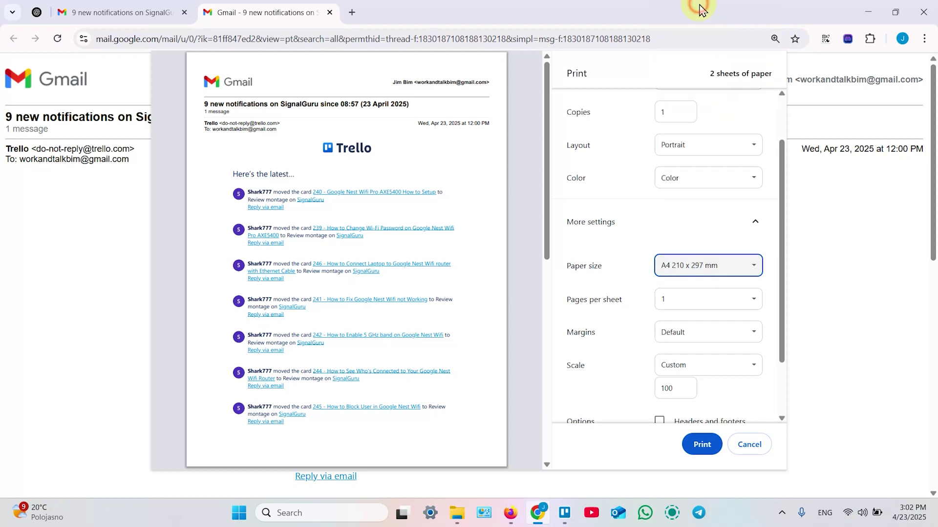
scroll(675, 189, down, 1)
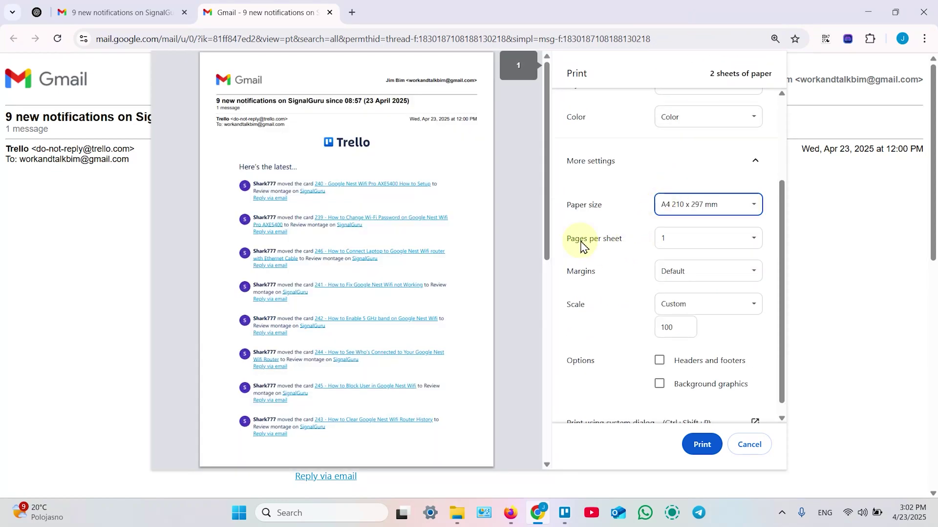
click(679, 238)
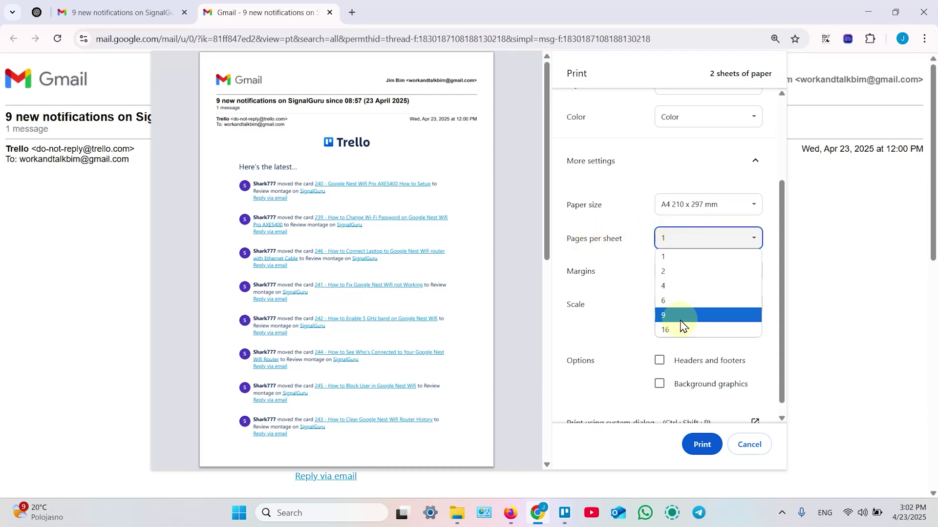
click(666, 270)
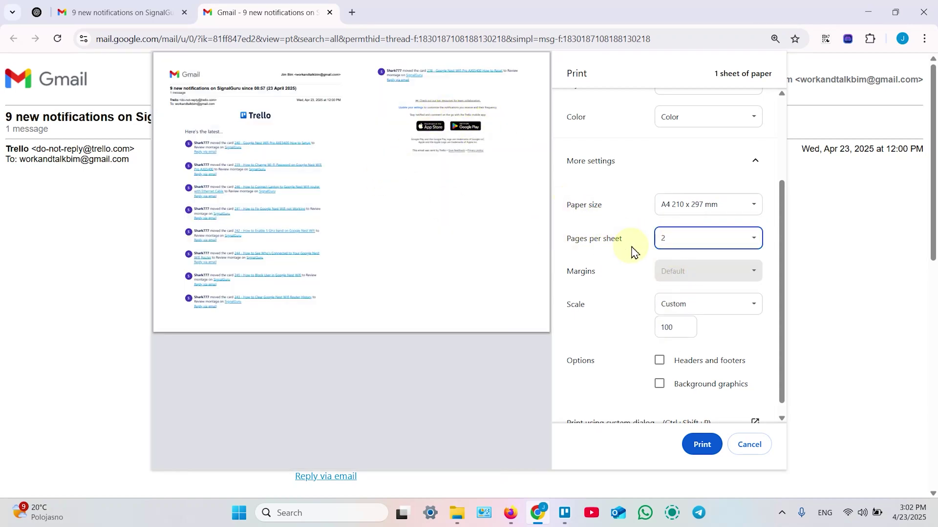
click(674, 239)
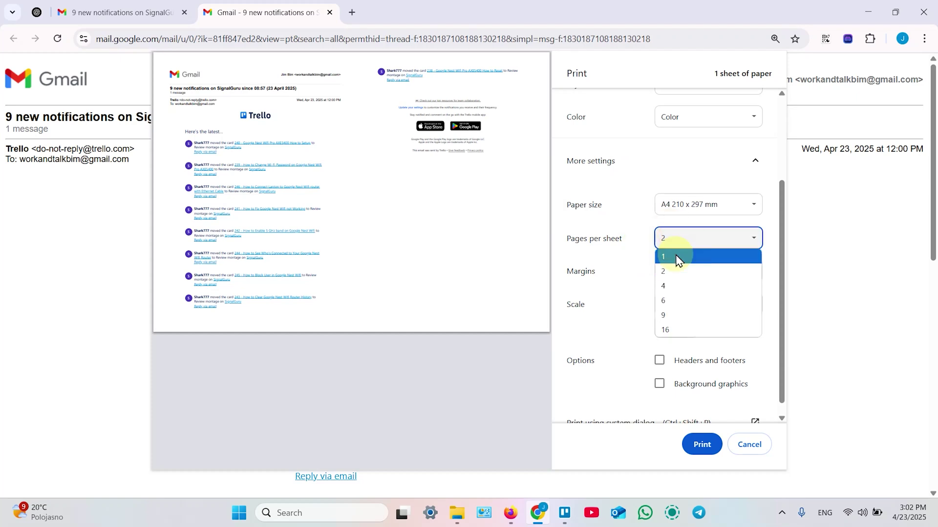
click(676, 255)
Step: Try Minimum then Custom margins with a narrowed right margin, and set 2 pages per sheet
click(664, 271)
click(686, 320)
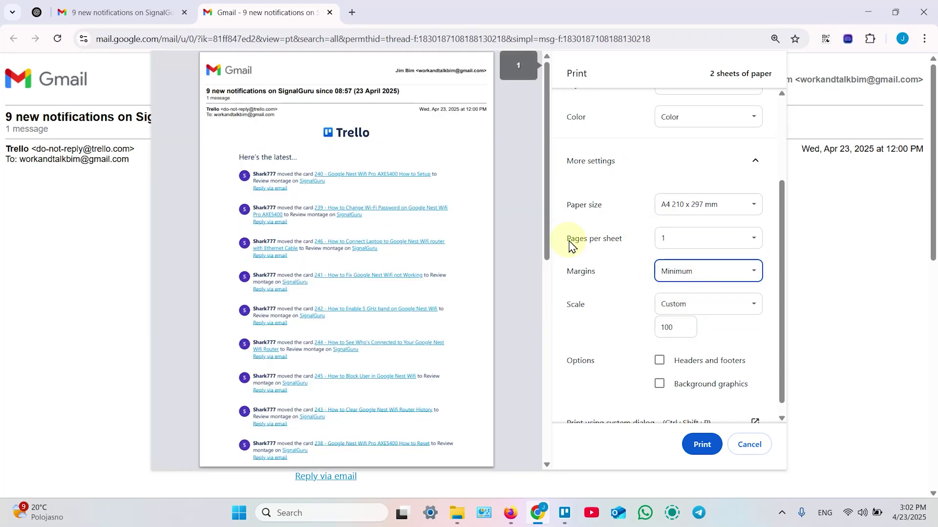
click(659, 272)
click(676, 334)
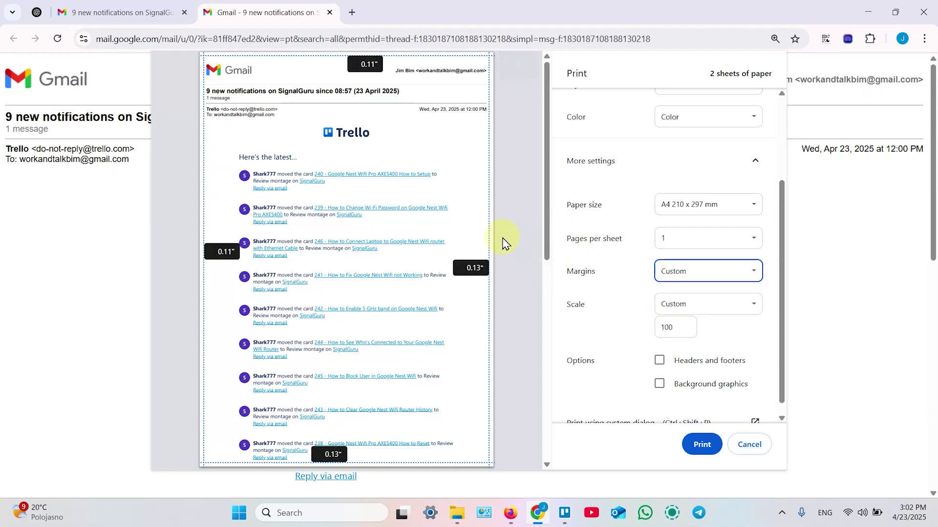
drag(484, 227, 411, 224)
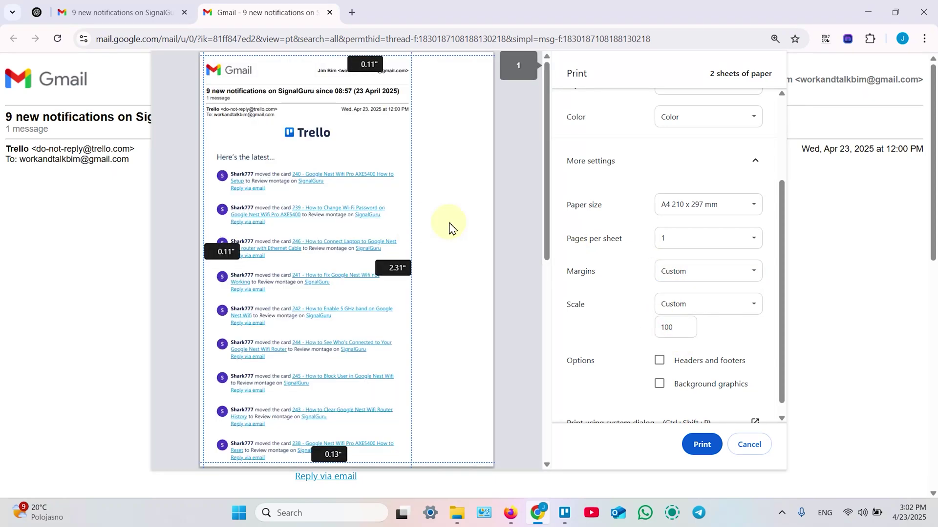
click(686, 238)
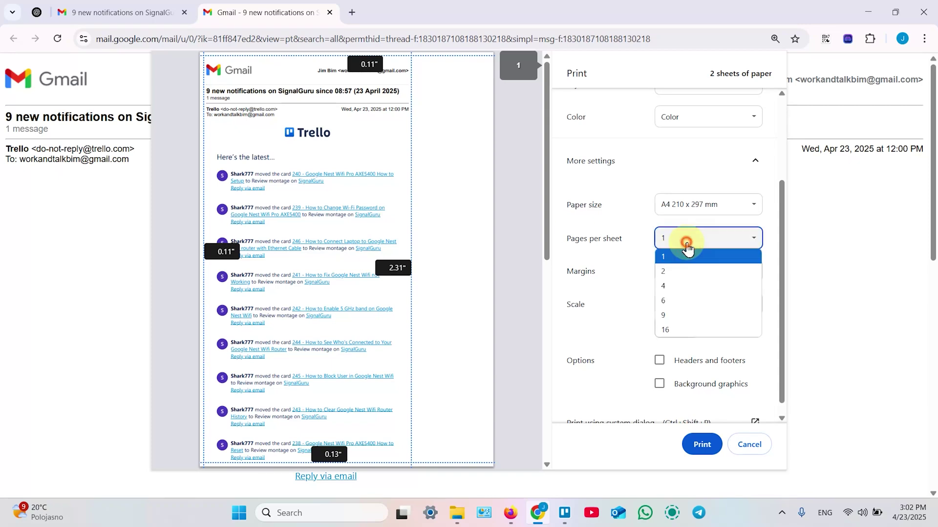
click(667, 269)
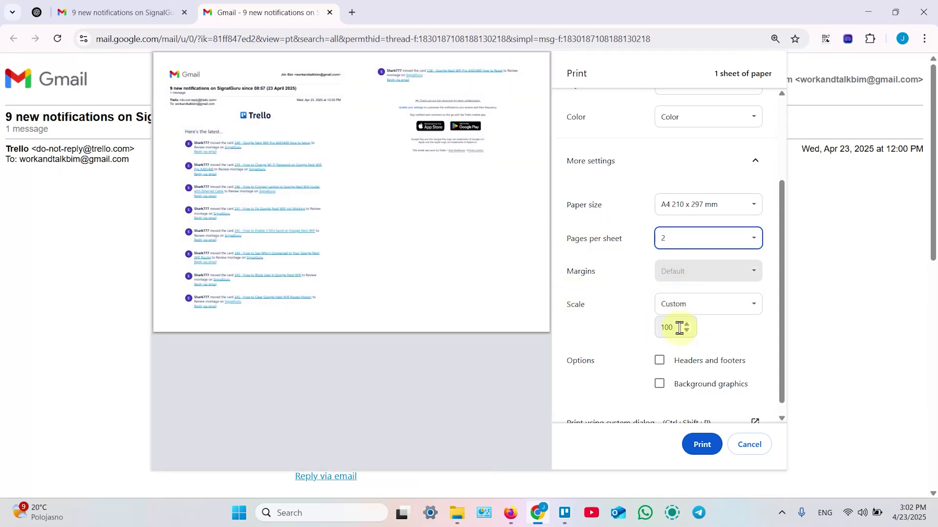
Step: Try a custom scale of 50, then restore the scale to 100
drag(674, 328, 634, 330)
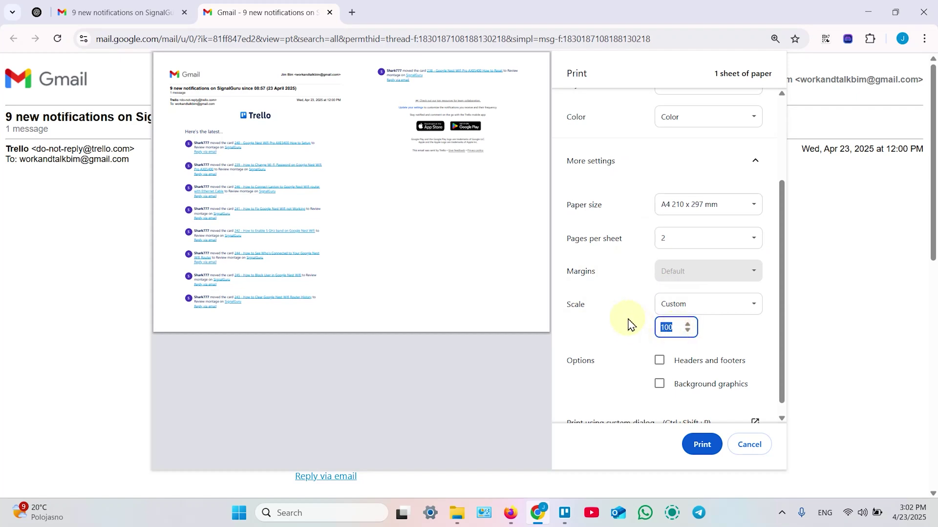
text(50)
click(726, 329)
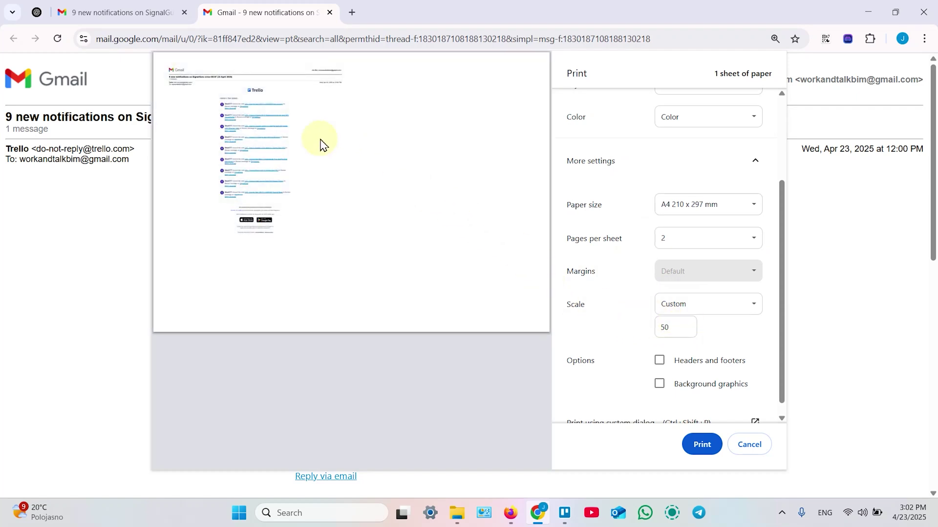
double_click(674, 329)
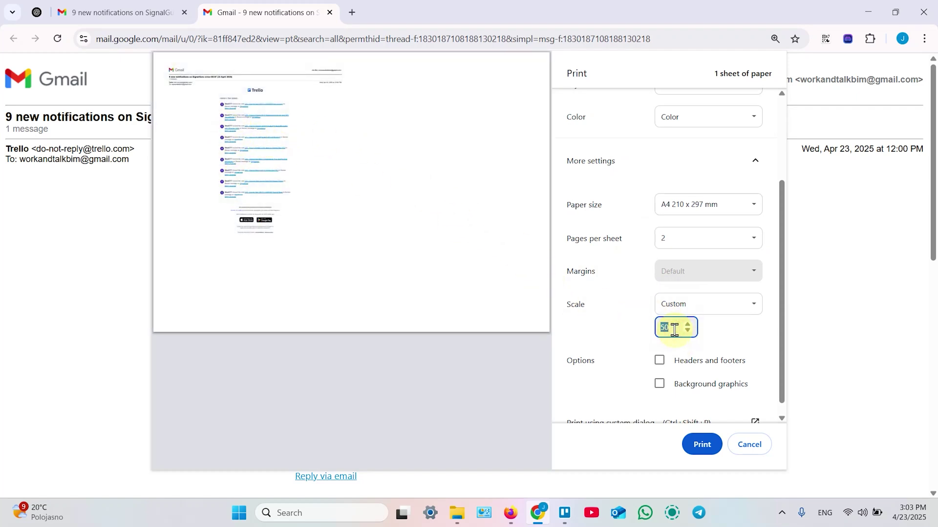
text(1000)
click(713, 331)
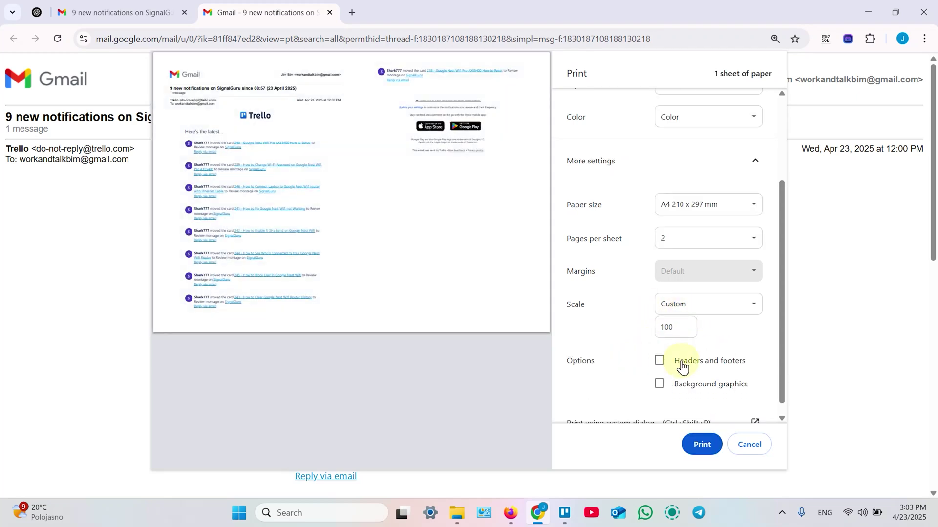
Step: Turn on Background graphics and print the email
scroll(664, 361, down, 1)
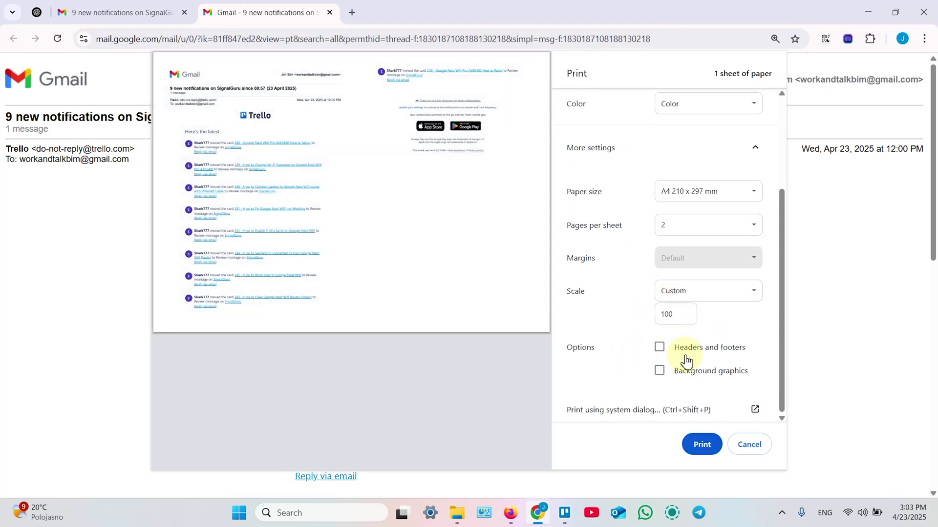
click(663, 378)
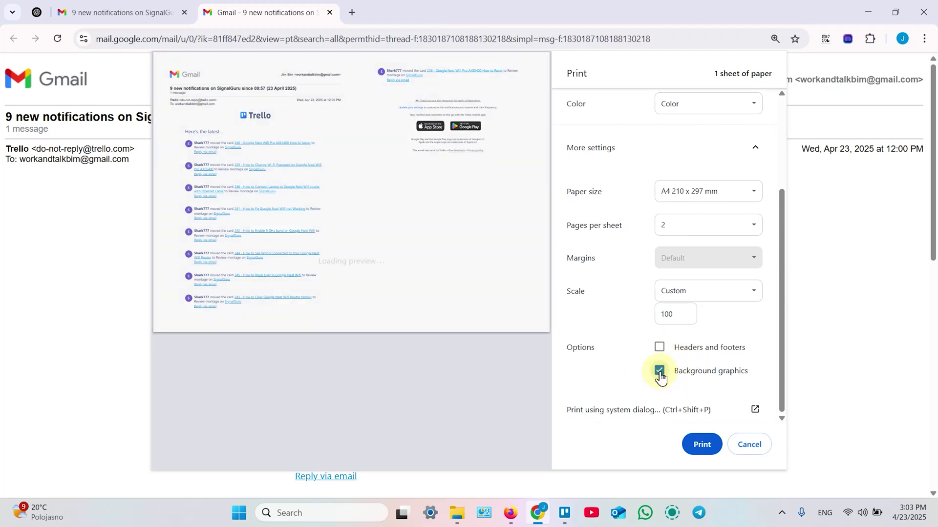
click(661, 377)
click(661, 377)
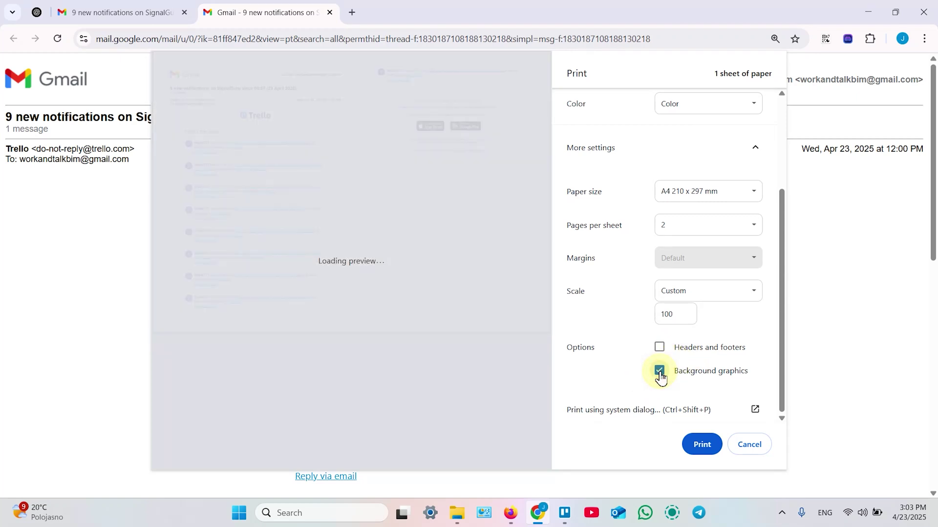
click(699, 445)
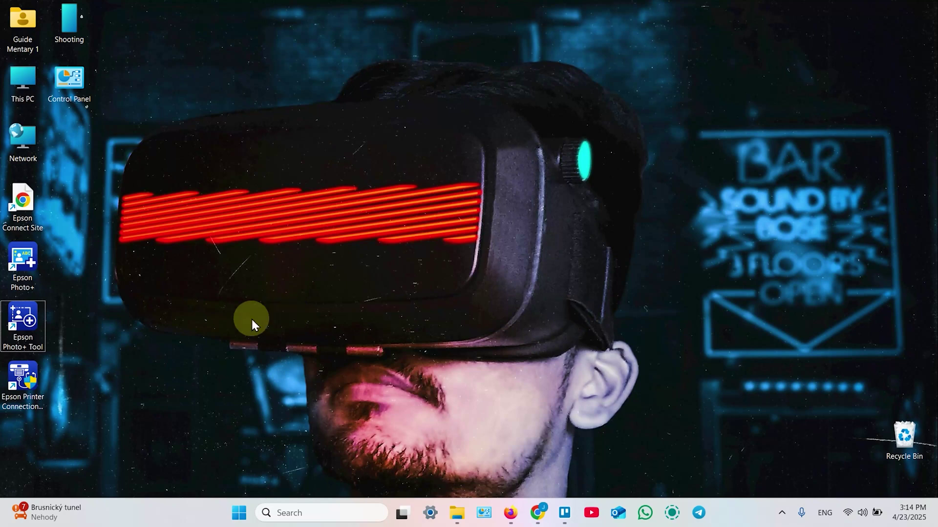
Step: Search the Start menu for 'Scan' and launch Epson ScanSmart from the best match
click(239, 517)
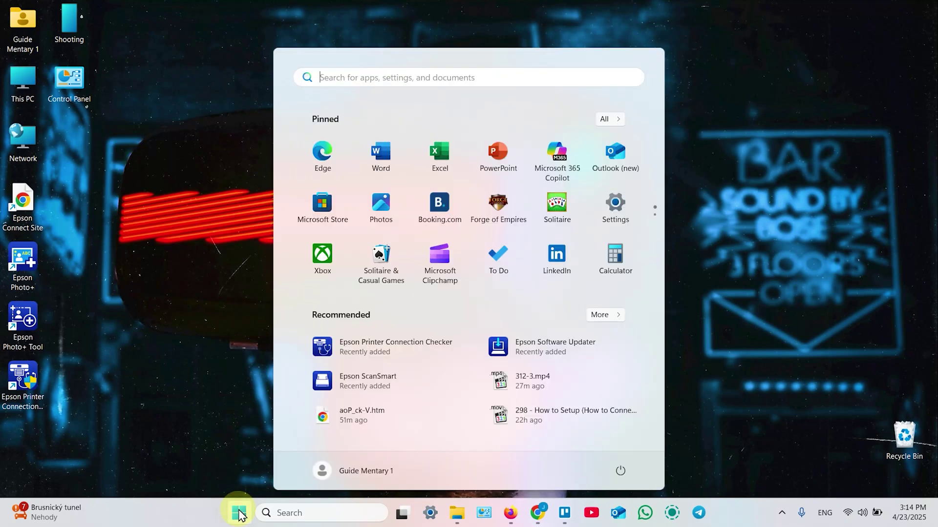
text(Scan)
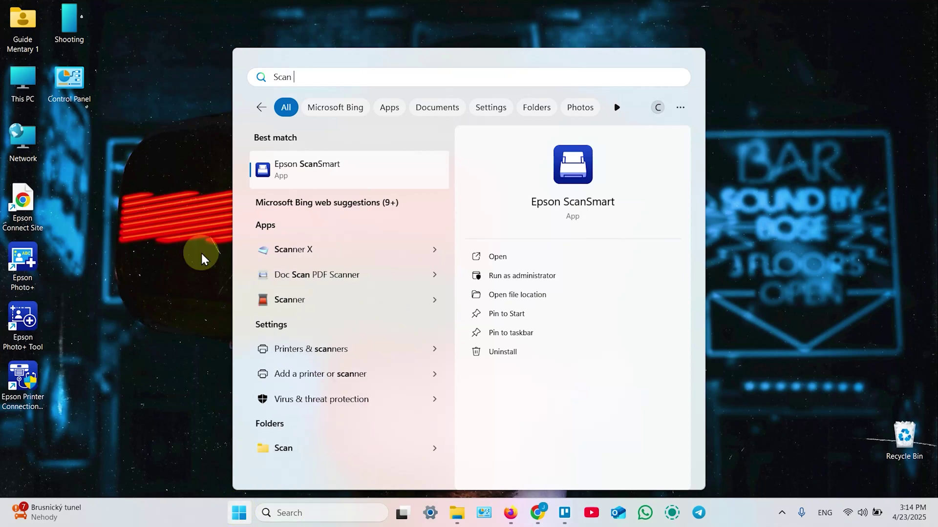
click(311, 175)
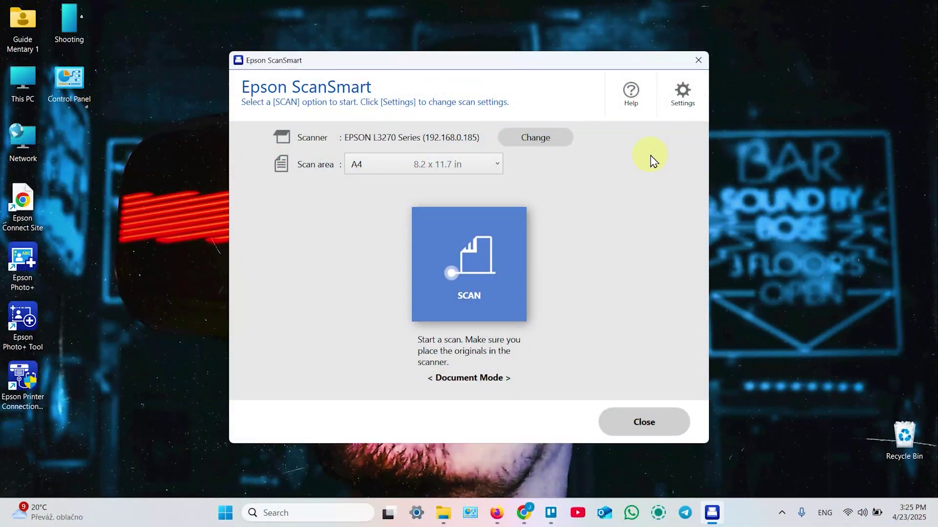
Step: Open Document Mode's custom settings, keeping Scanner Glass as the document source
click(682, 93)
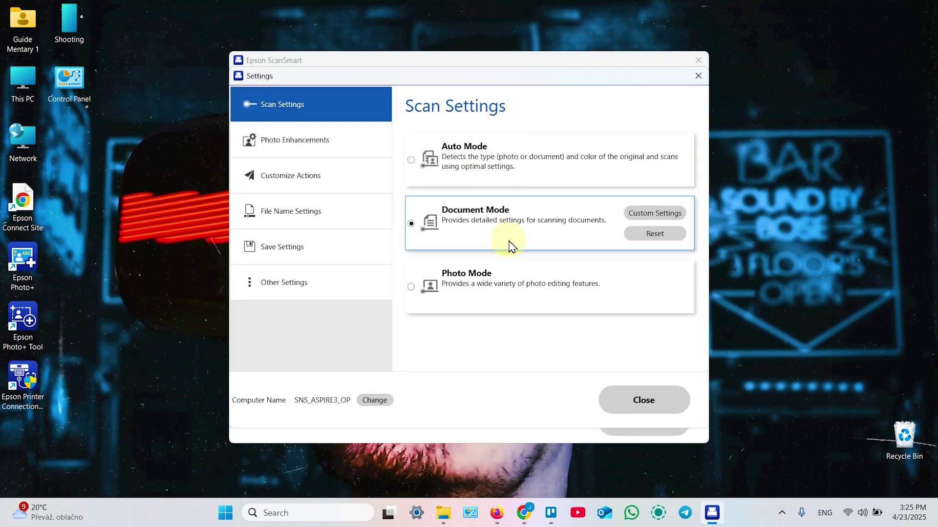
click(656, 214)
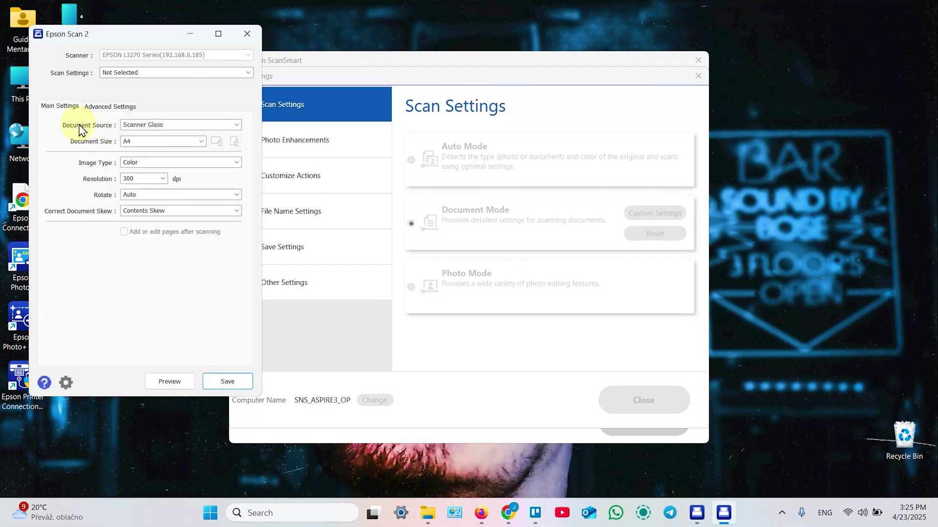
click(156, 128)
click(159, 131)
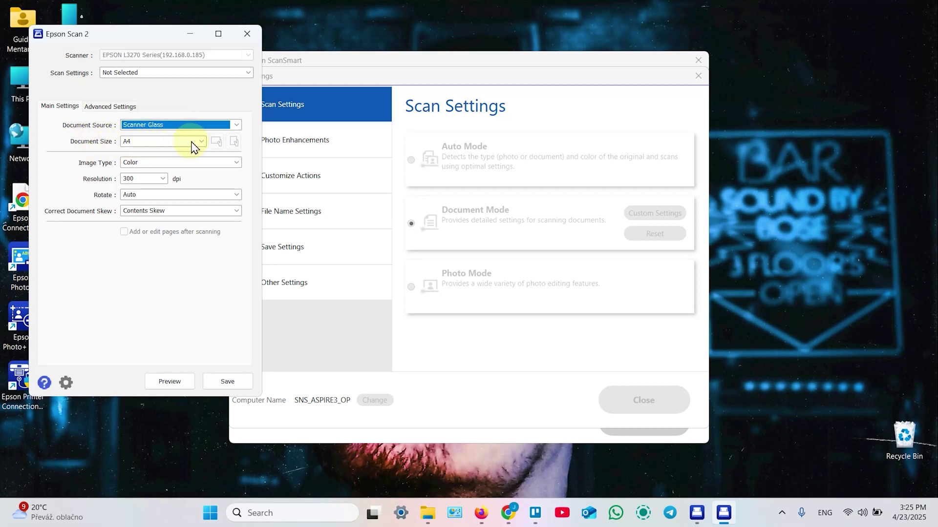
Step: Keep Color image type, 300 dpi and Auto rotation after trying Grayscale and 90°
click(142, 165)
click(155, 183)
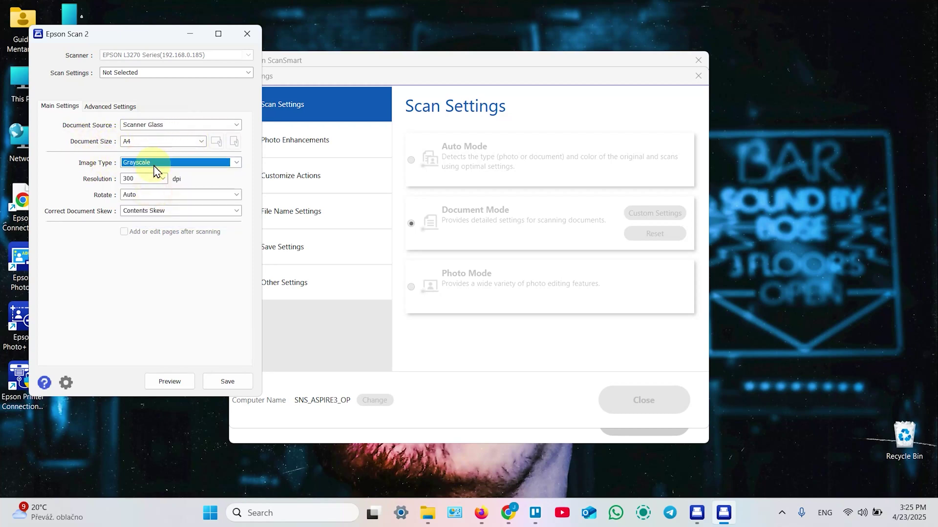
click(153, 166)
click(149, 175)
click(163, 179)
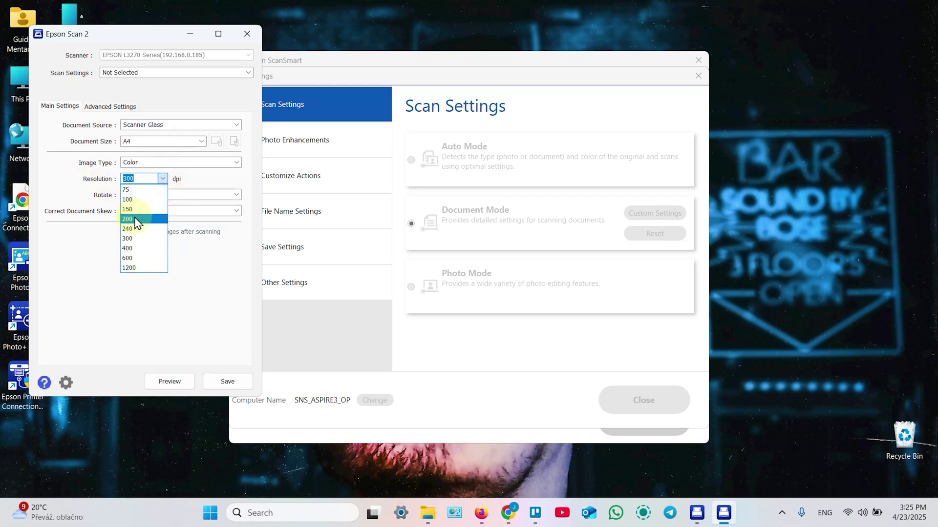
click(133, 238)
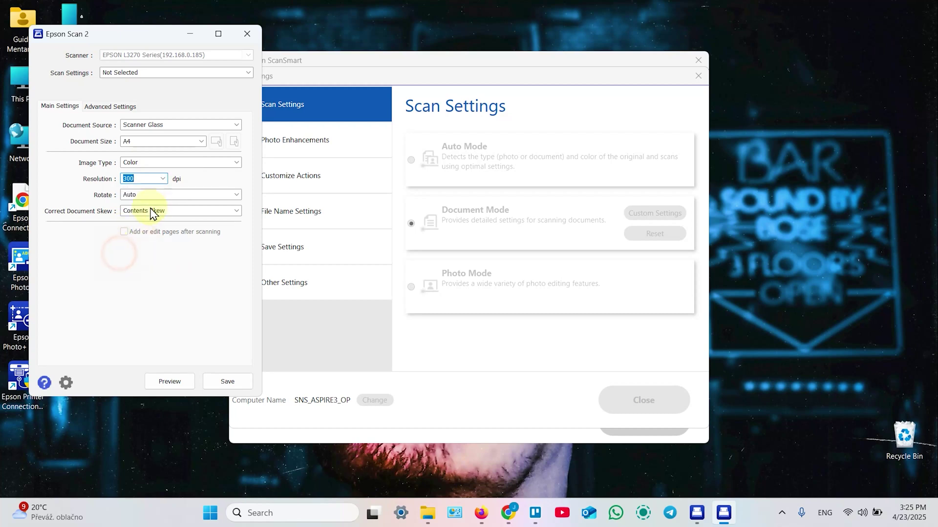
click(169, 196)
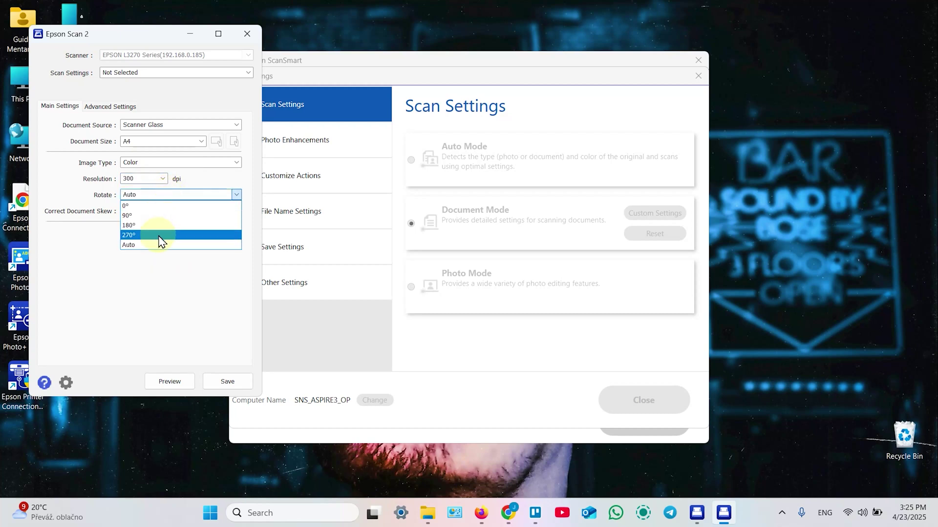
click(151, 216)
click(161, 194)
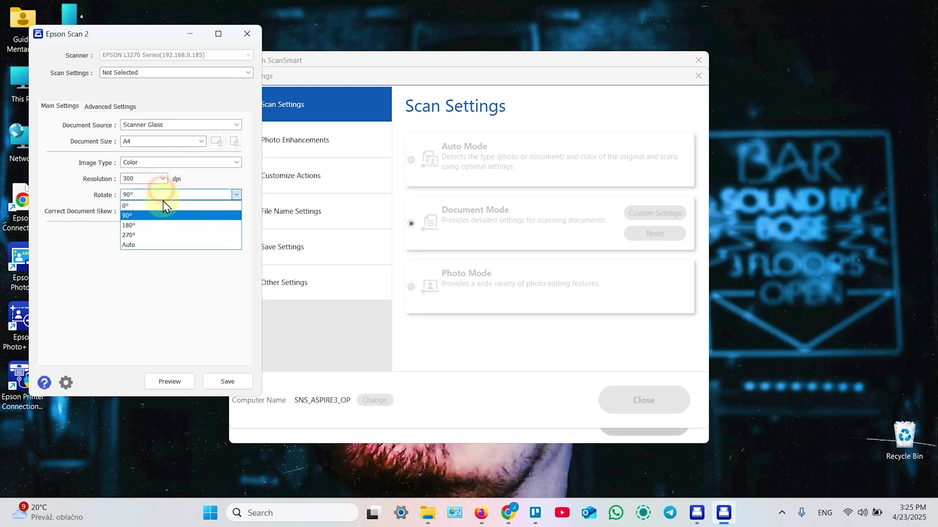
click(163, 244)
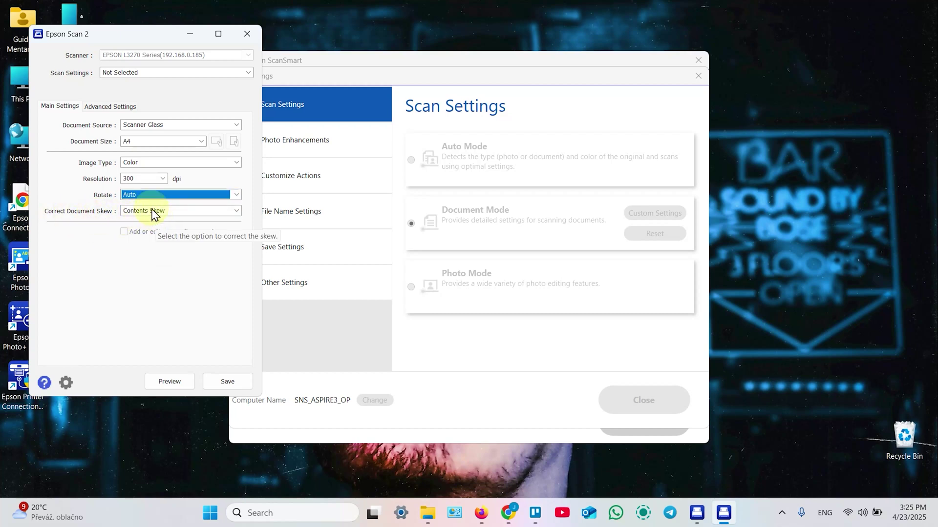
Step: Check the Advanced settings and presets list, then save the custom Document Mode settings
click(102, 108)
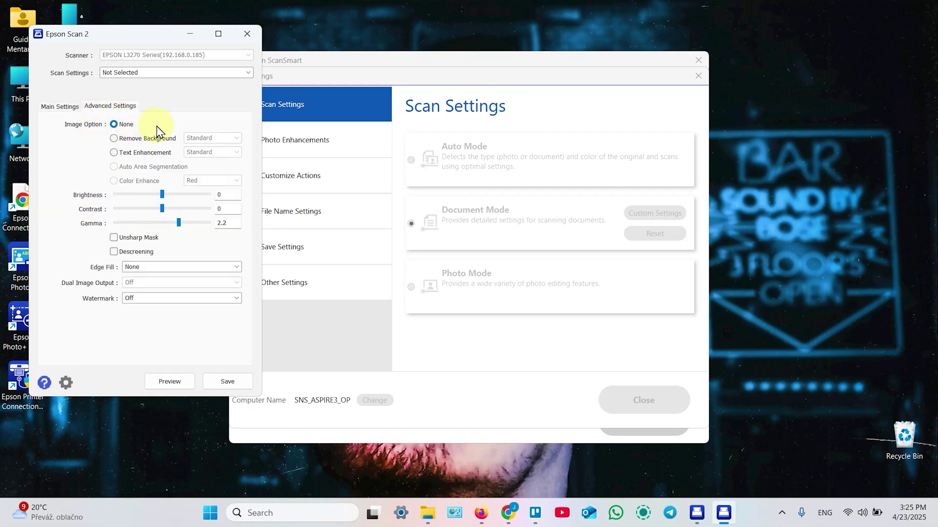
click(59, 107)
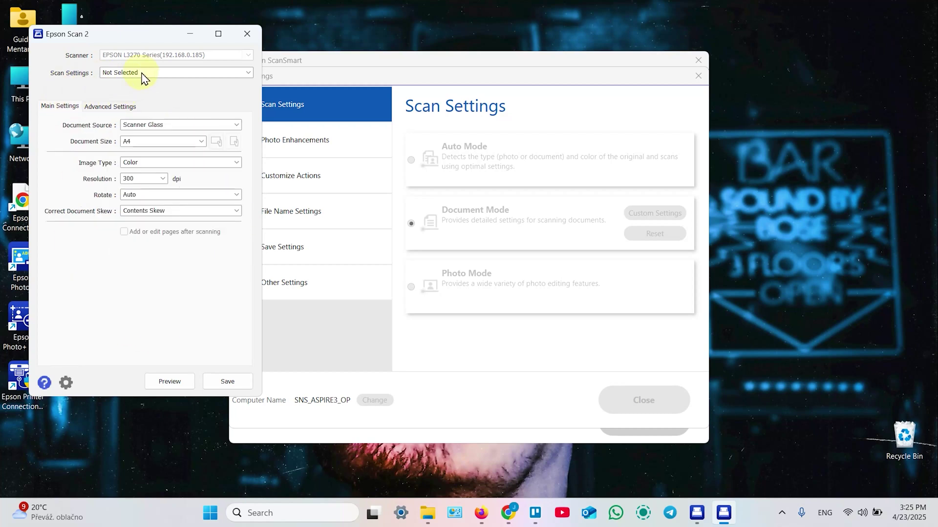
click(161, 72)
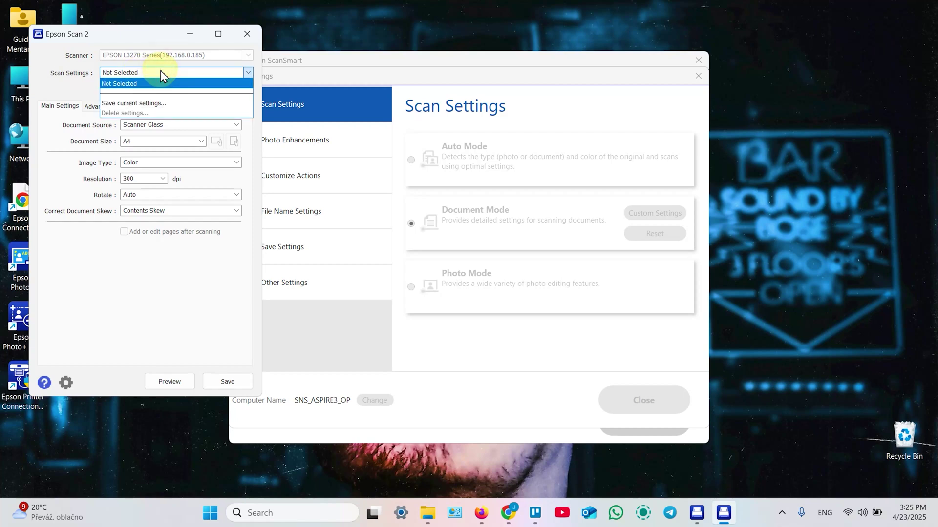
click(68, 92)
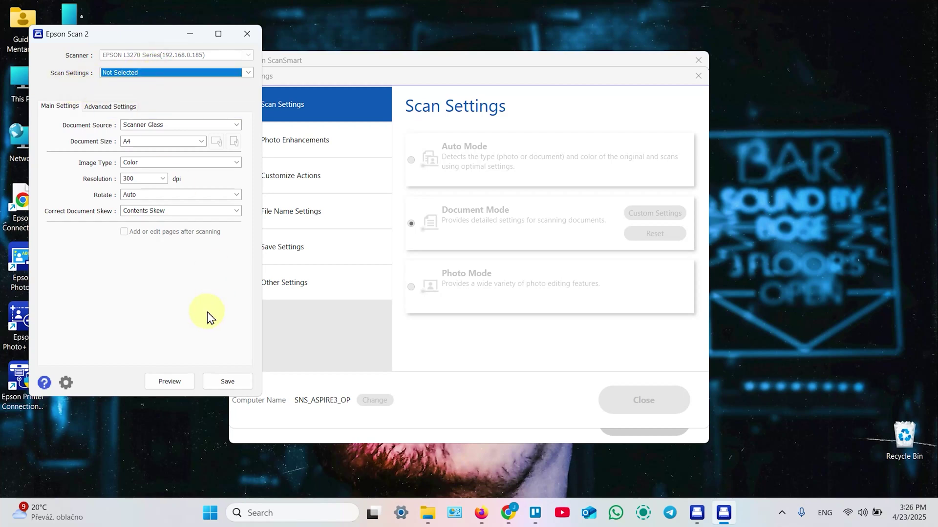
click(227, 384)
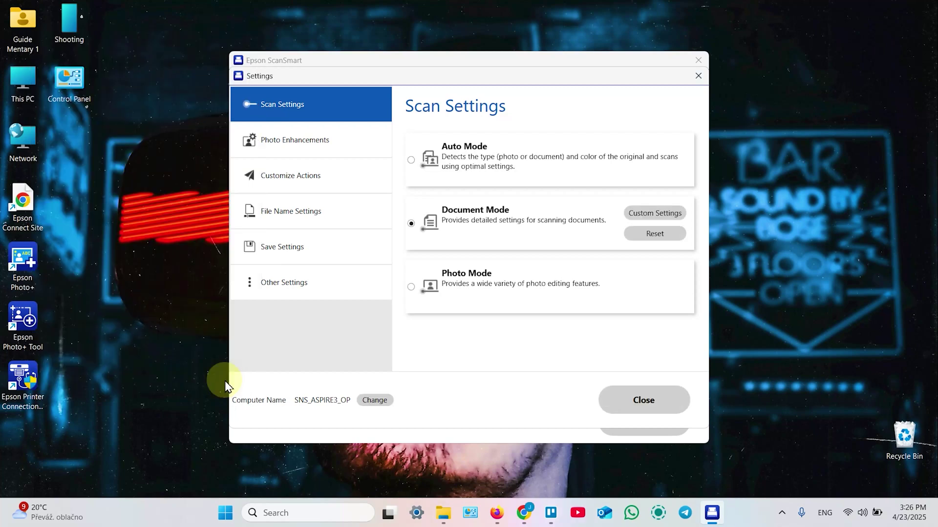
Step: Review the settings pages and raise PDF image quality from 37 to 91
click(296, 142)
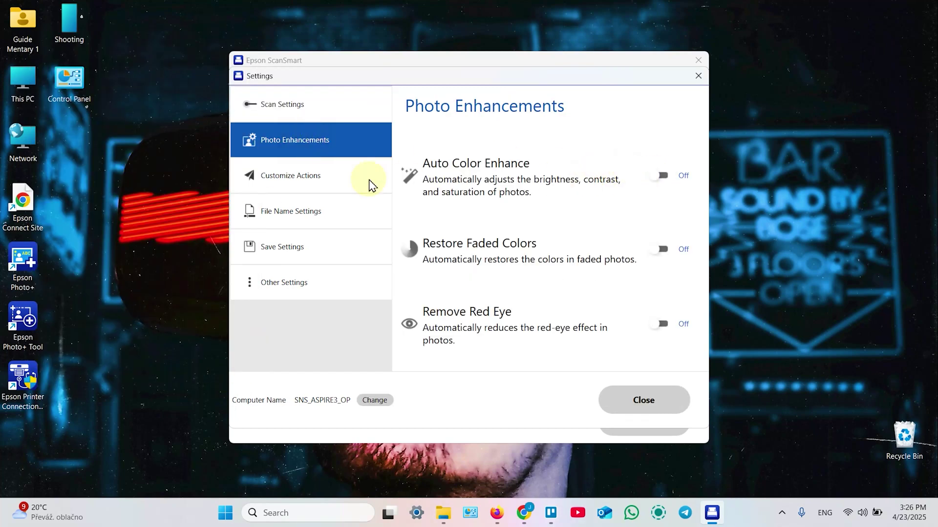
click(293, 177)
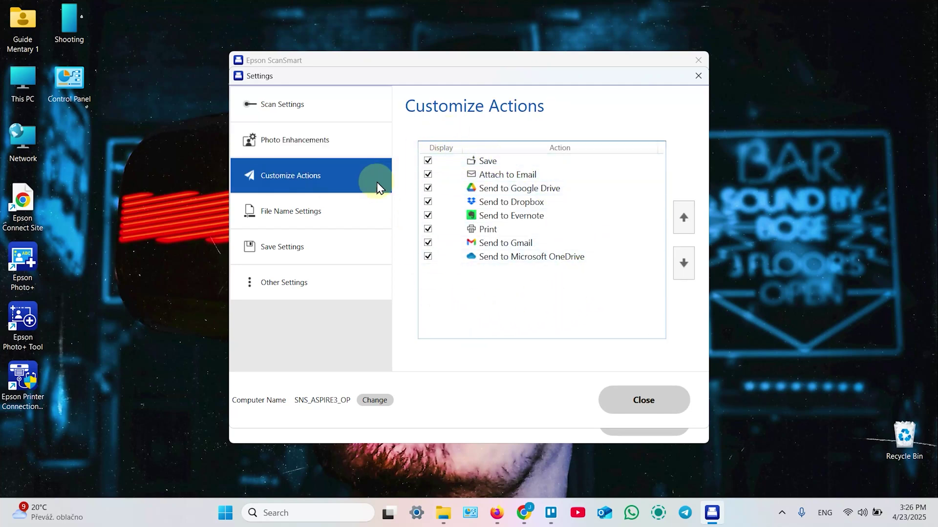
click(293, 211)
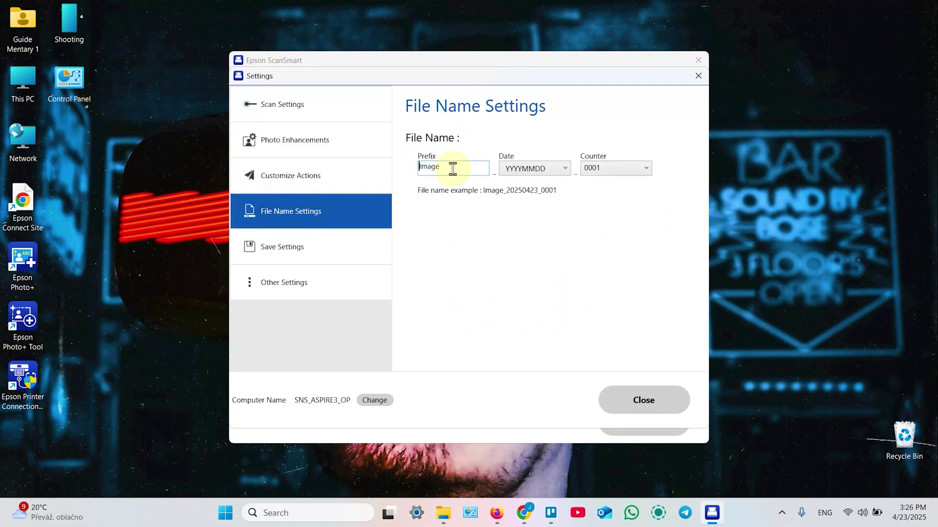
click(300, 247)
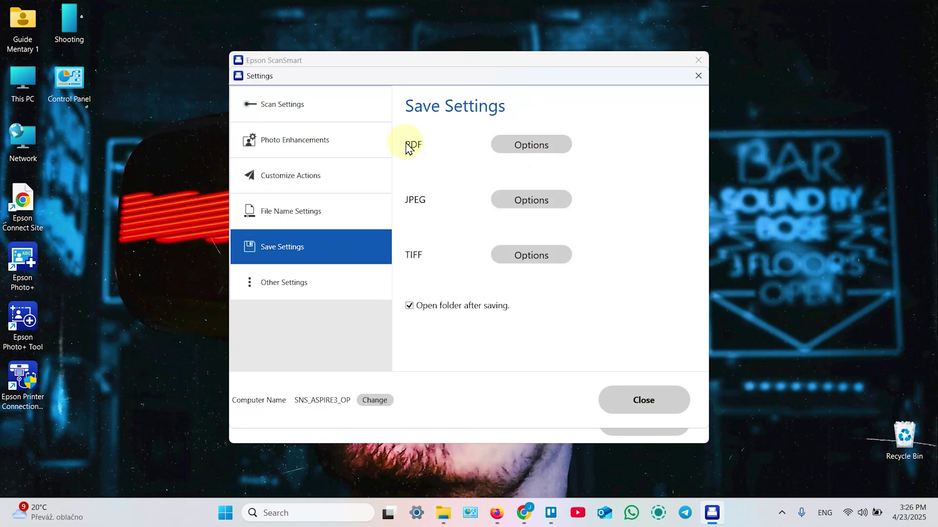
click(546, 145)
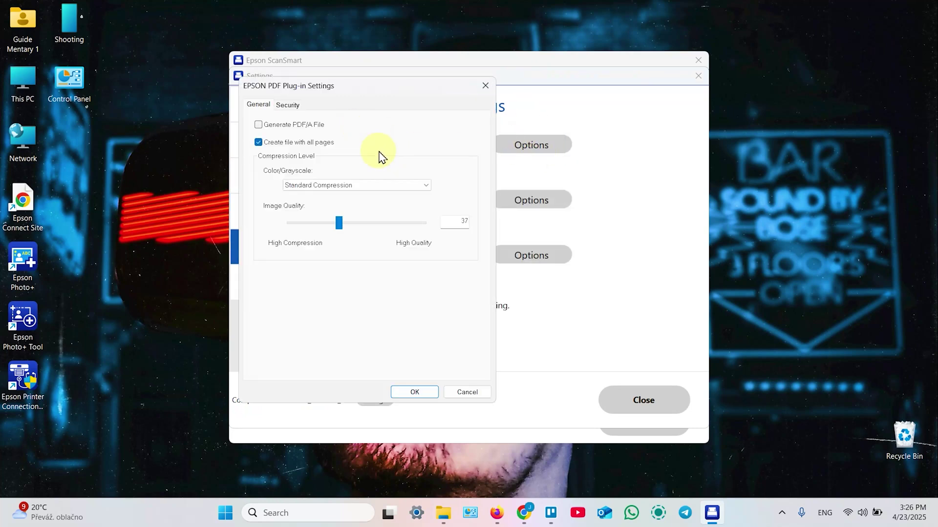
drag(341, 226, 413, 227)
click(287, 105)
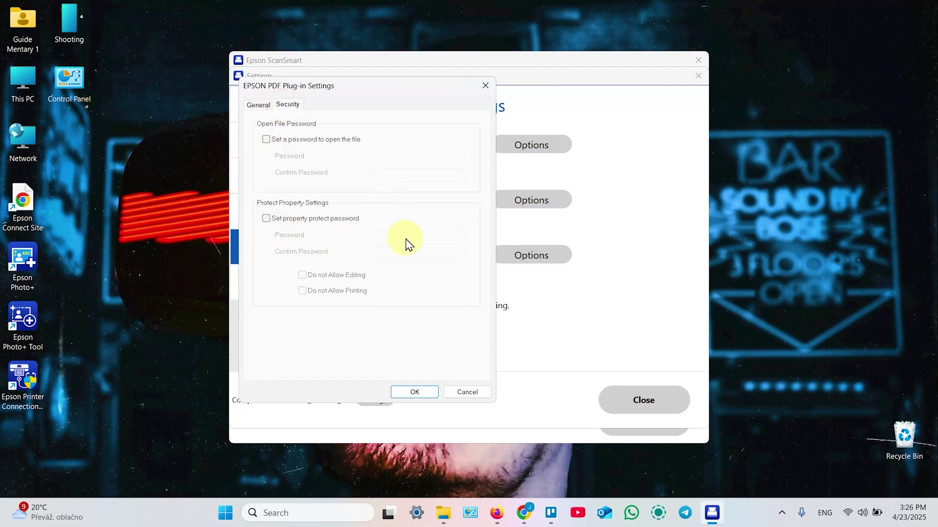
click(416, 393)
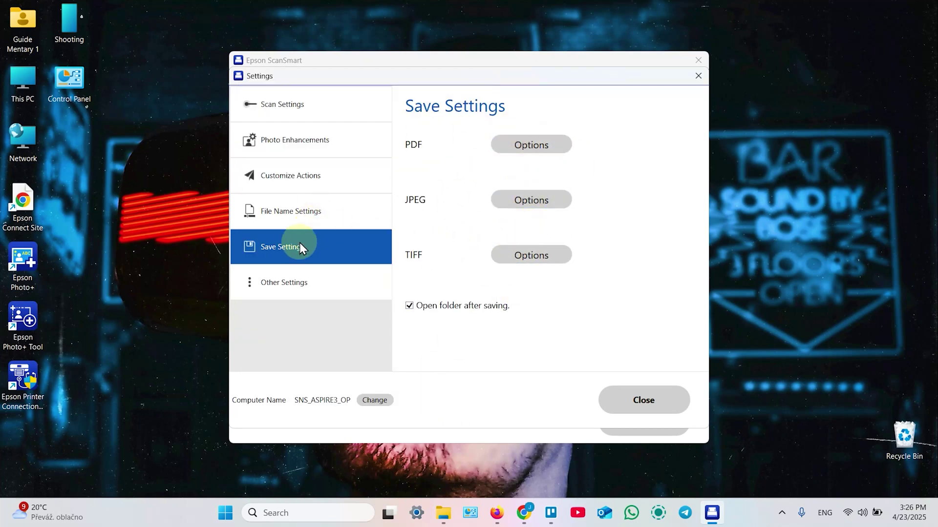
Step: Turn off sending usage information to Epson and return to Scan Settings
click(295, 283)
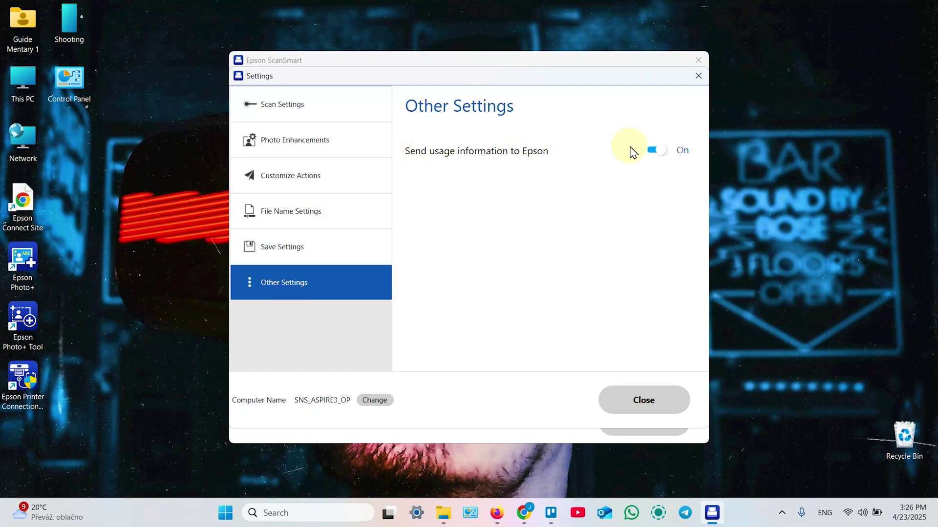
click(663, 152)
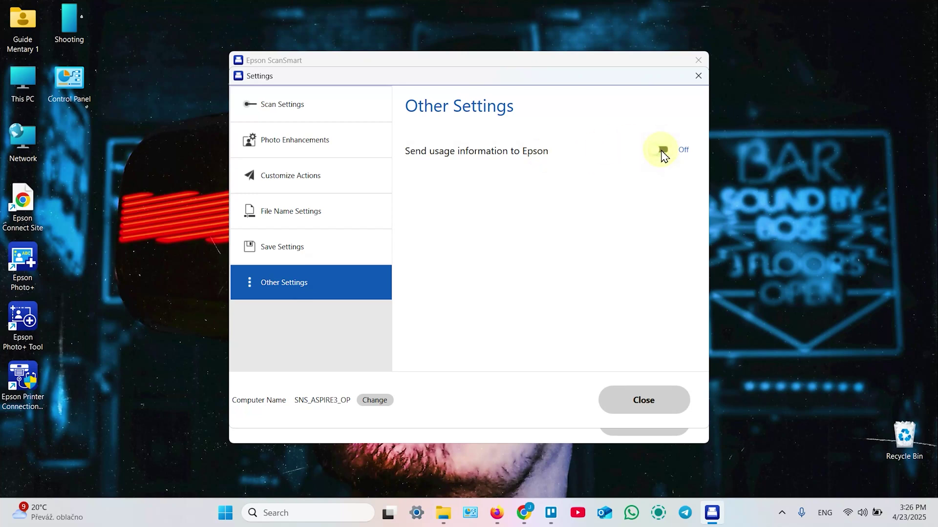
click(282, 111)
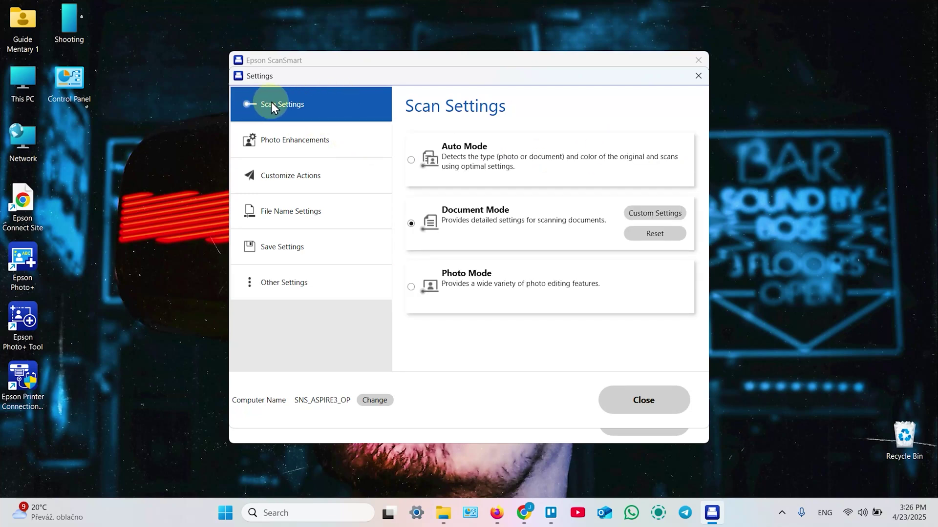
Step: Scan page 1, confirm Color image type in Custom Settings, then add page 2 with + Scan
click(635, 402)
click(459, 264)
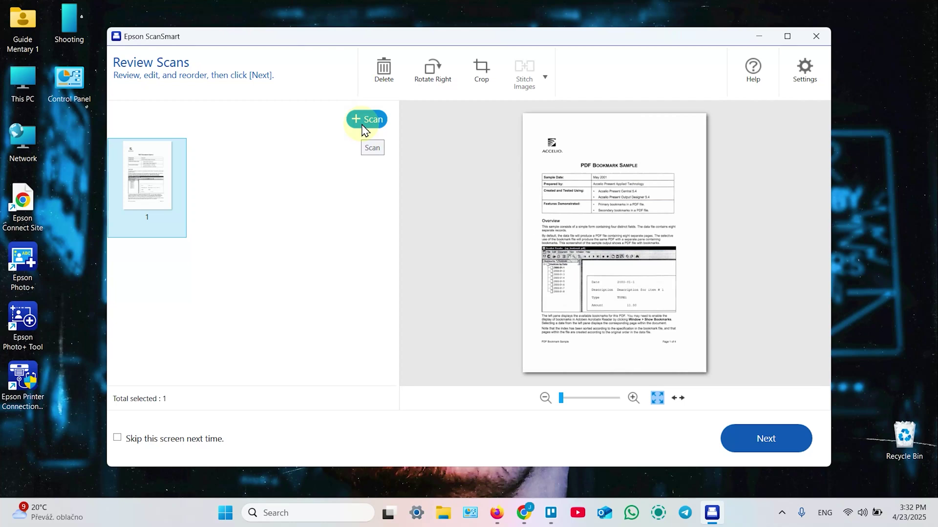
click(803, 68)
click(653, 217)
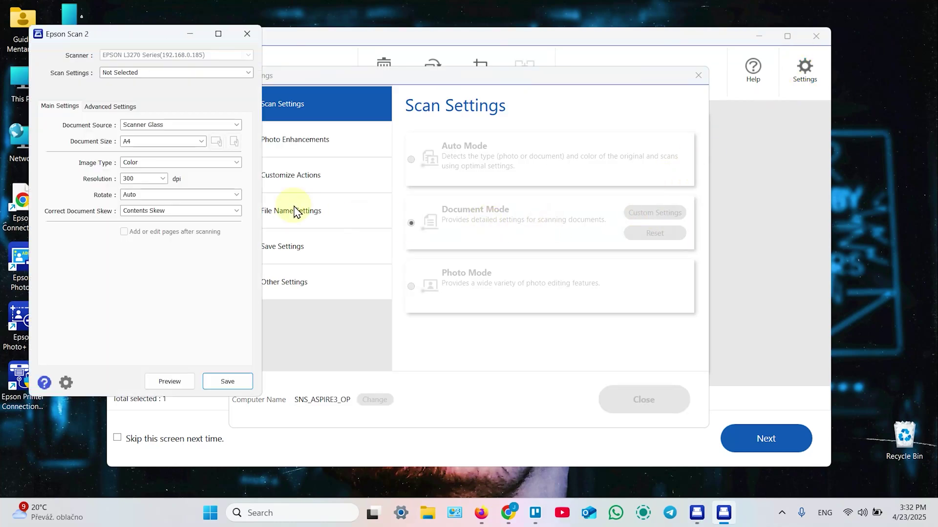
click(142, 165)
click(140, 310)
click(248, 30)
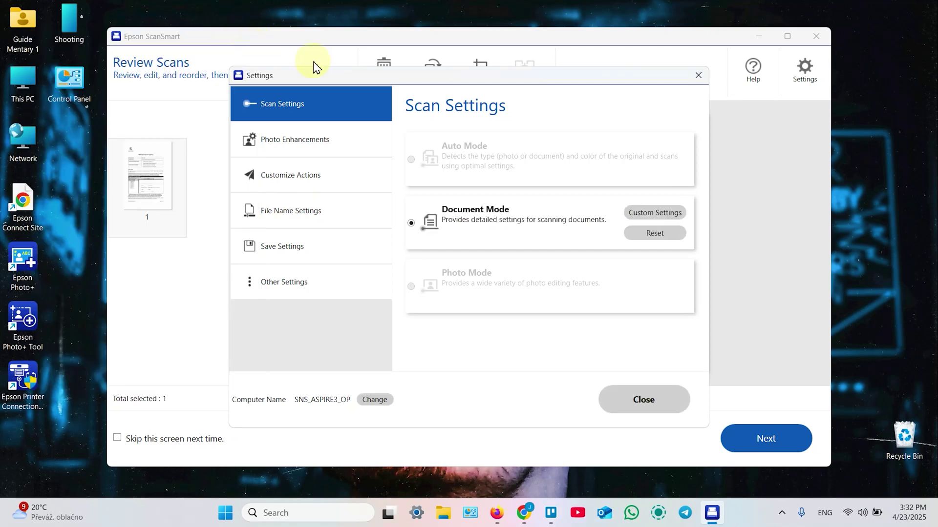
click(653, 405)
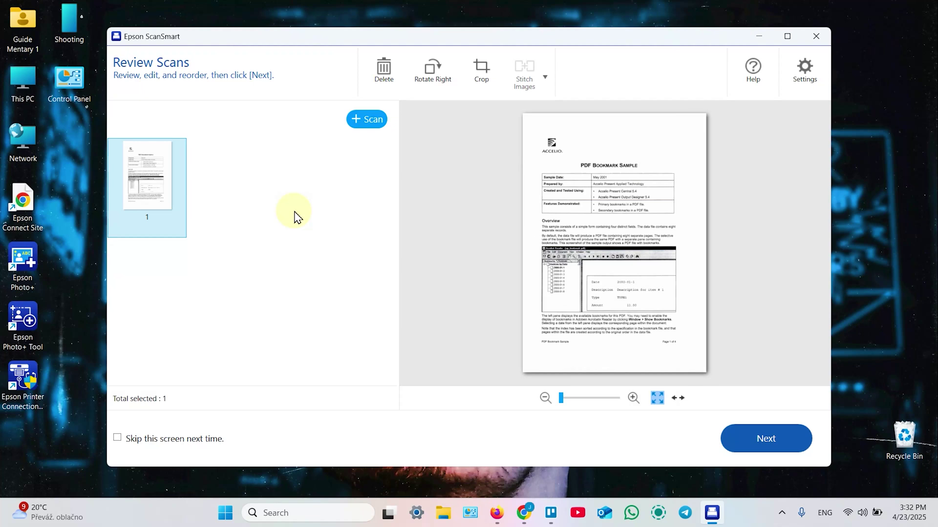
click(366, 120)
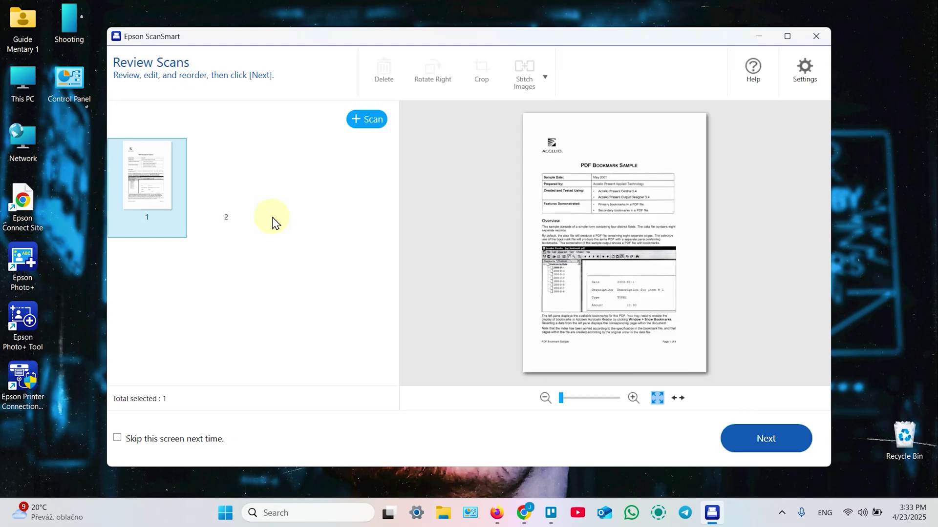
Step: Crop page 2 to a close-up of its text and rotate it 45°
click(239, 185)
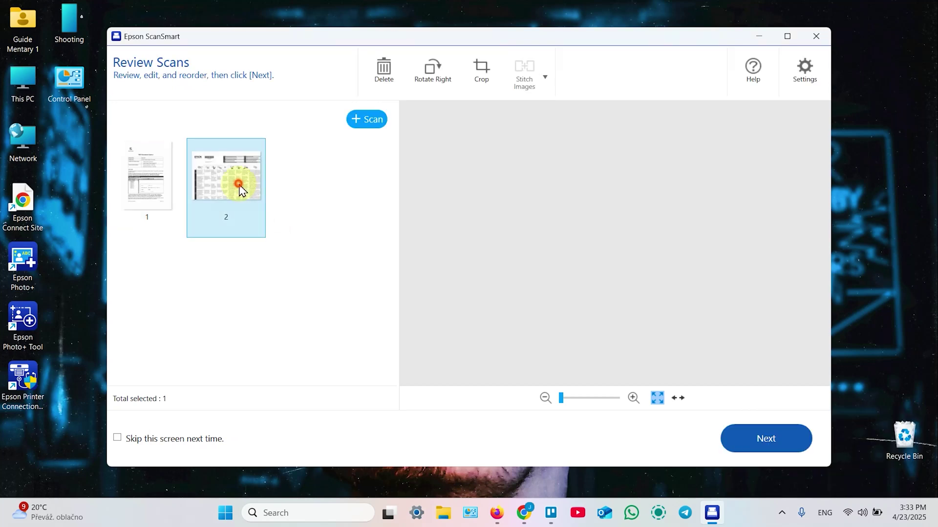
click(170, 185)
click(219, 182)
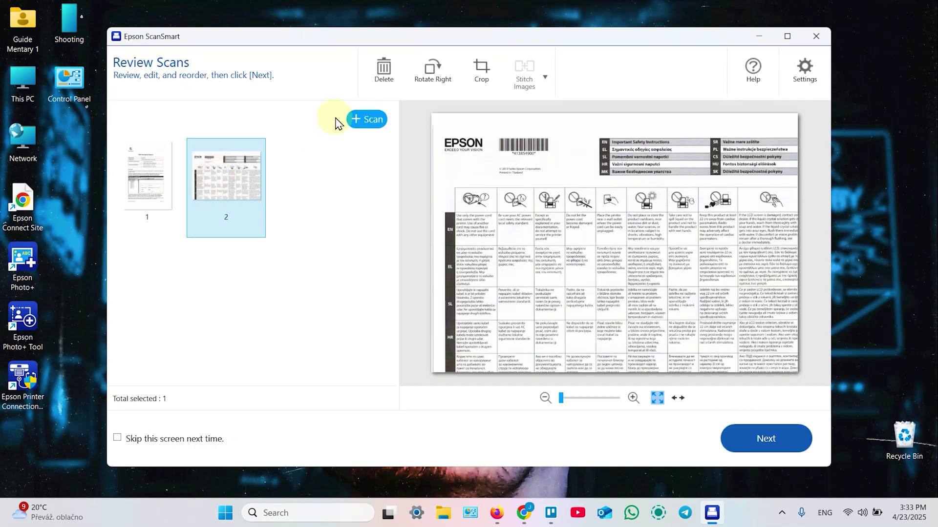
click(479, 72)
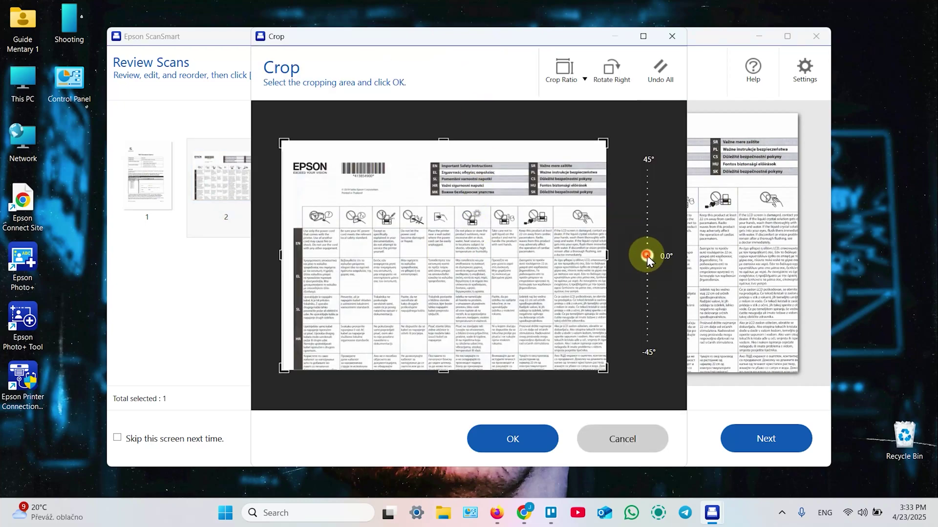
mouse_move(648, 256)
mouse_down()
mouse_move(647, 188)
mouse_move(650, 280)
mouse_move(646, 253)
mouse_up()
click(602, 140)
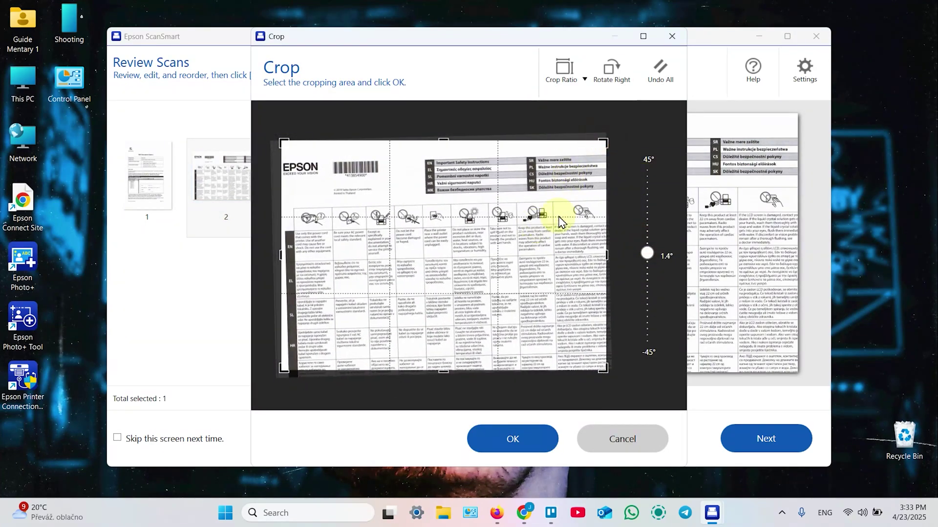
drag(562, 220, 532, 259)
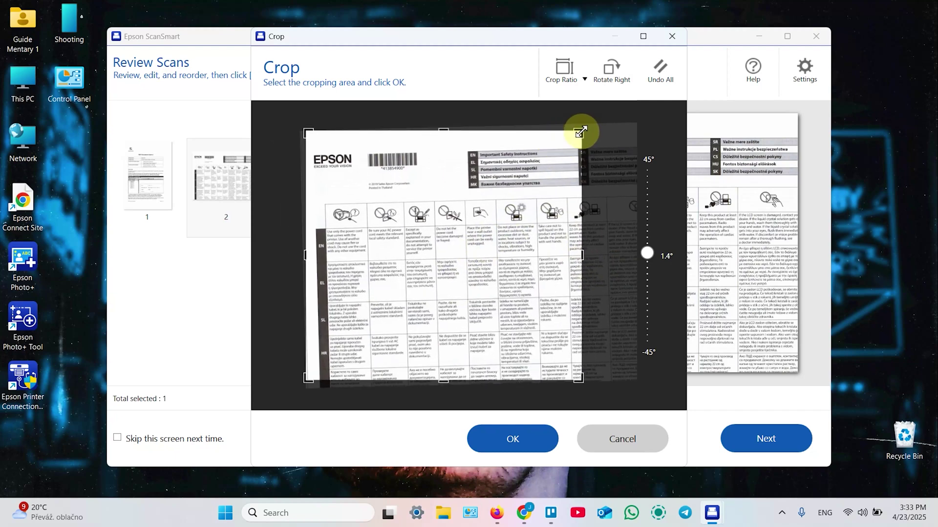
drag(579, 132, 540, 176)
drag(649, 252, 641, 161)
click(508, 441)
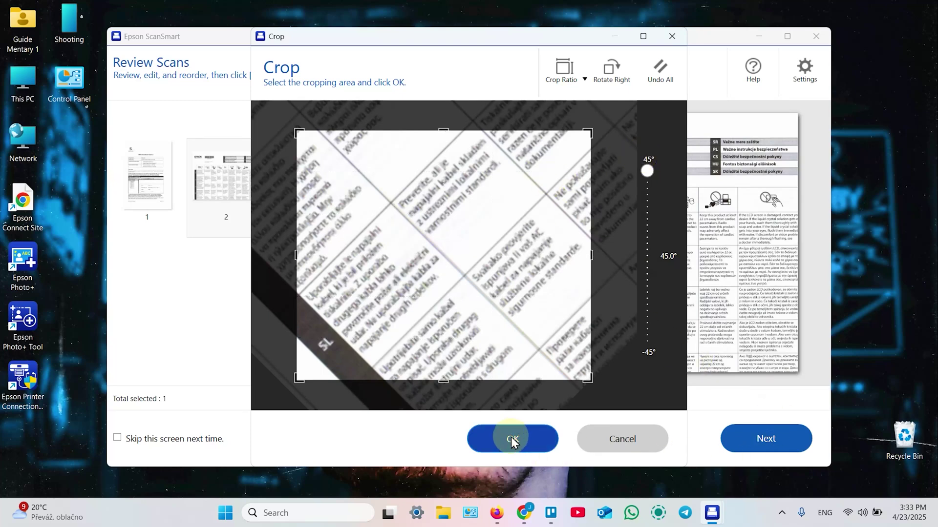
click(516, 301)
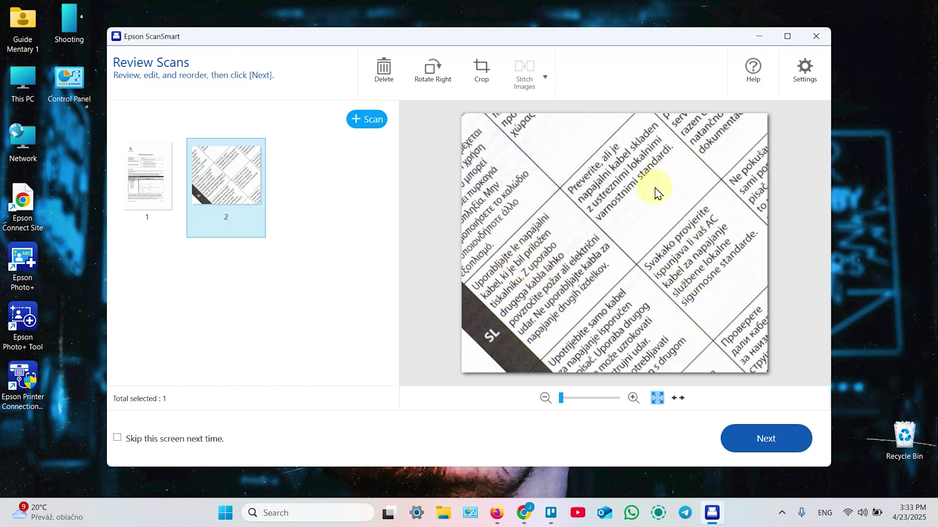
Step: Rotate page 1 a full turn with Rotate Right, leaving it upright
click(146, 177)
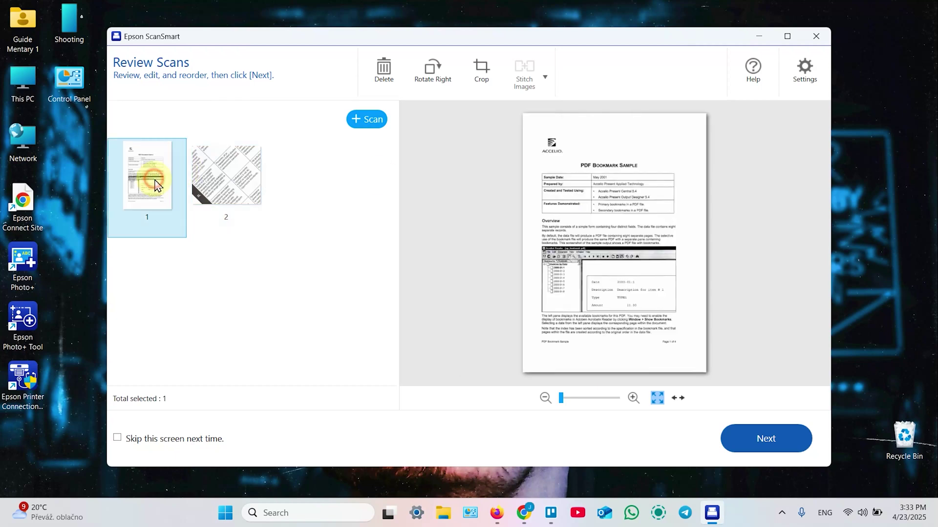
click(435, 76)
click(436, 75)
click(436, 73)
click(438, 73)
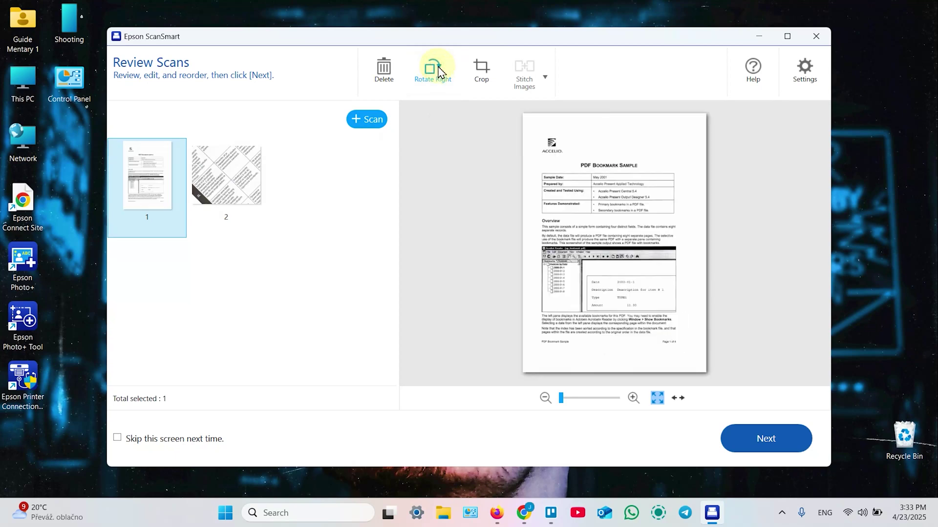
Step: Choose Save and replace the file name's date part with 'wdfsdcsc'
click(755, 444)
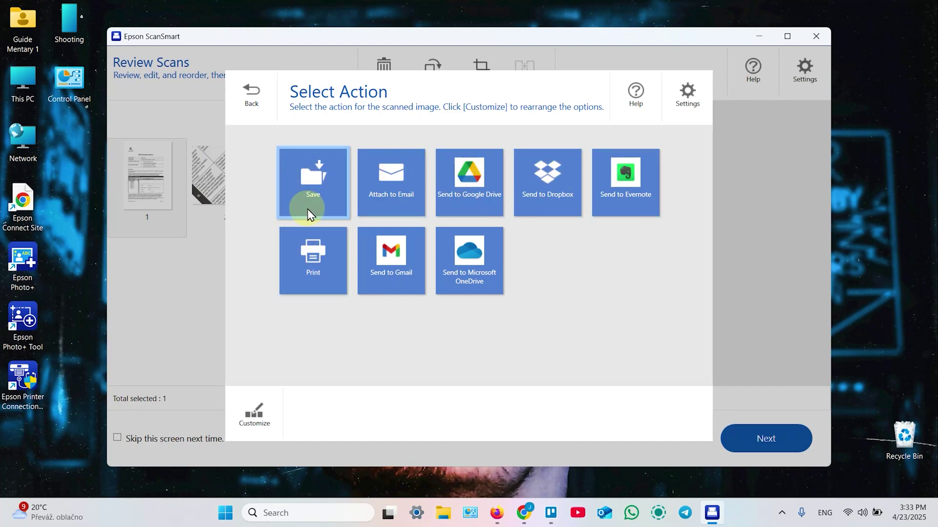
click(315, 183)
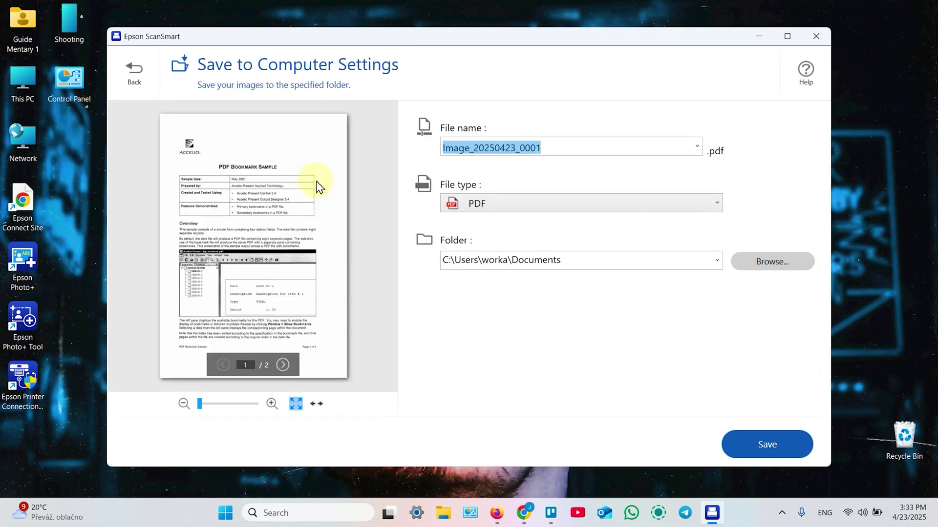
click(557, 150)
drag(521, 152, 475, 156)
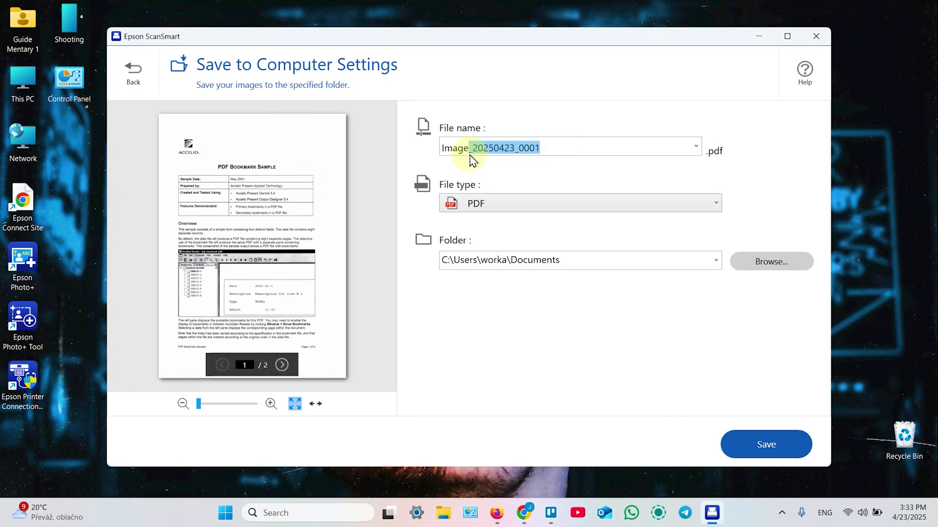
text(wdfsdcscvsdv)
click(551, 301)
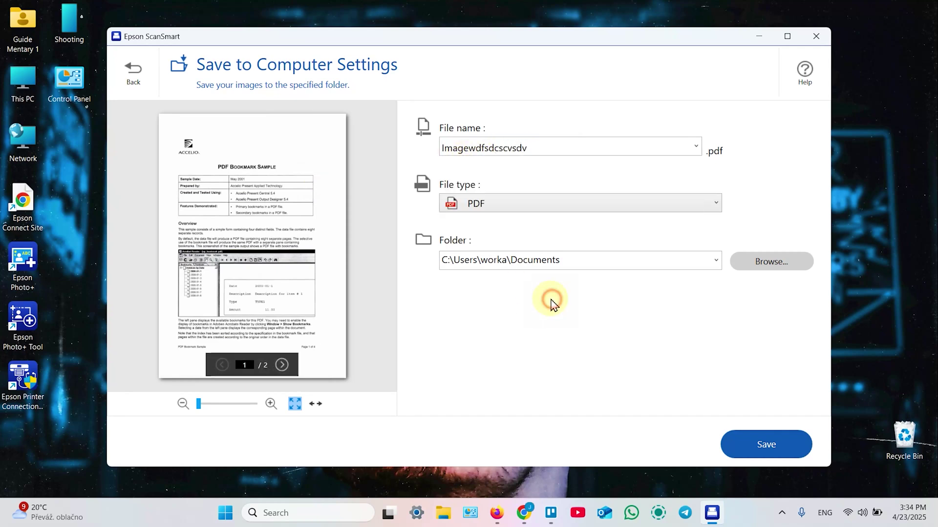
Step: Save the scans to Documents as a plain PDF, after briefly trying Searchable PDF
click(767, 263)
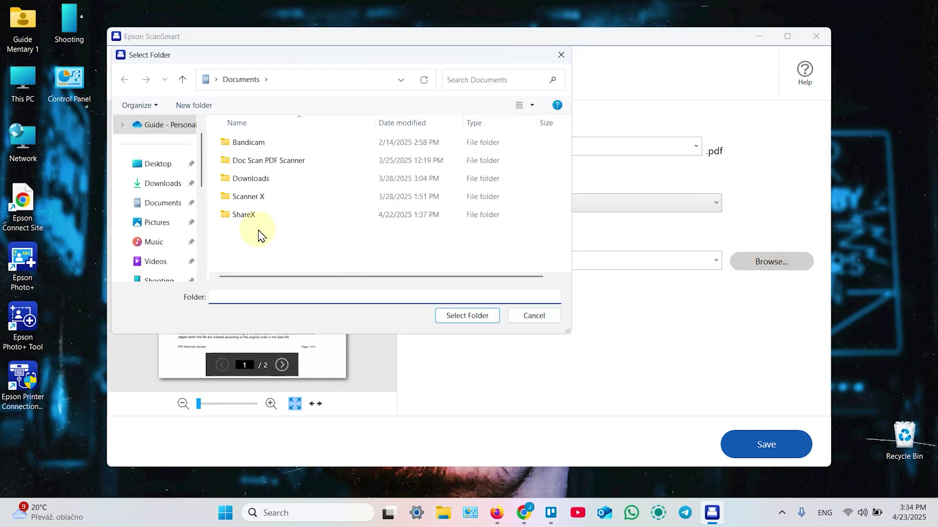
click(167, 206)
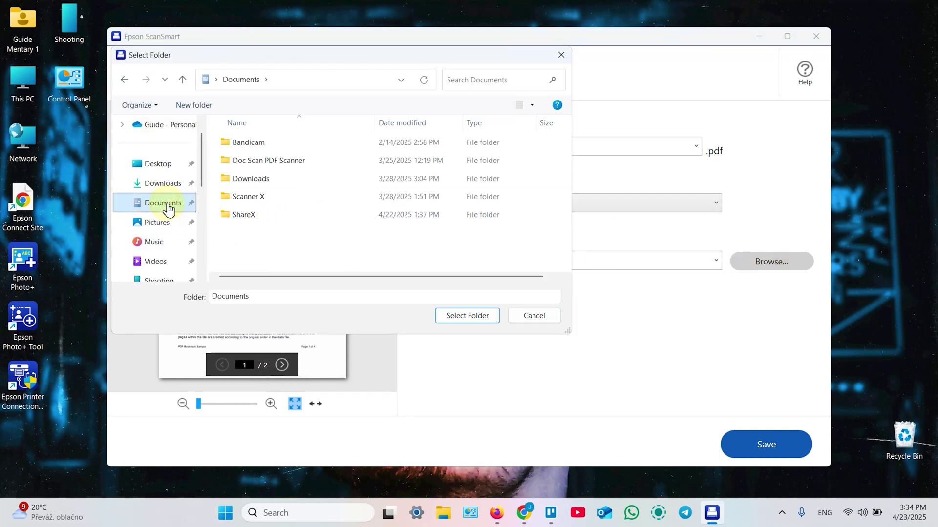
click(476, 321)
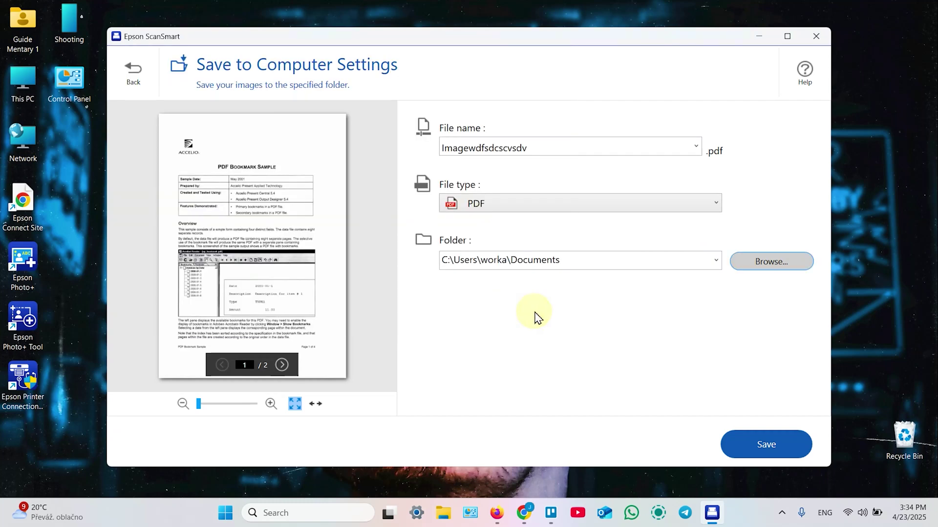
click(529, 204)
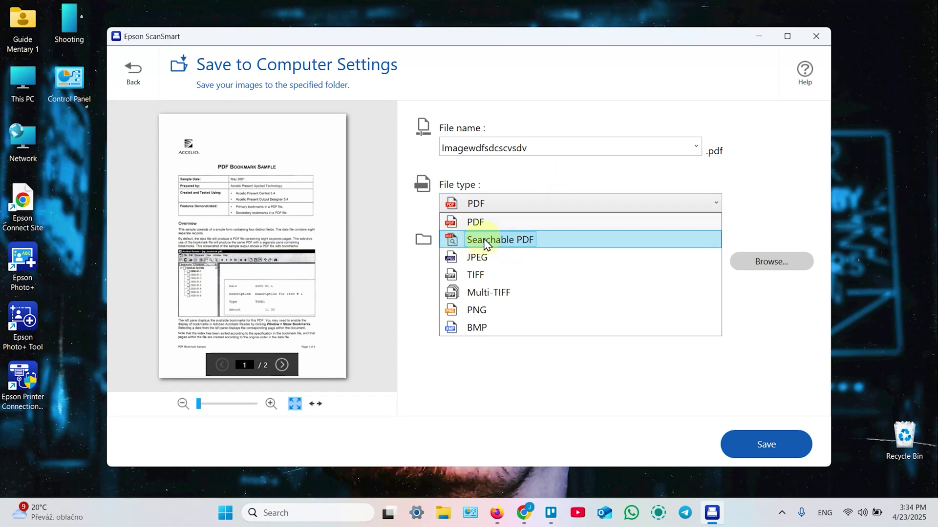
click(510, 241)
click(529, 208)
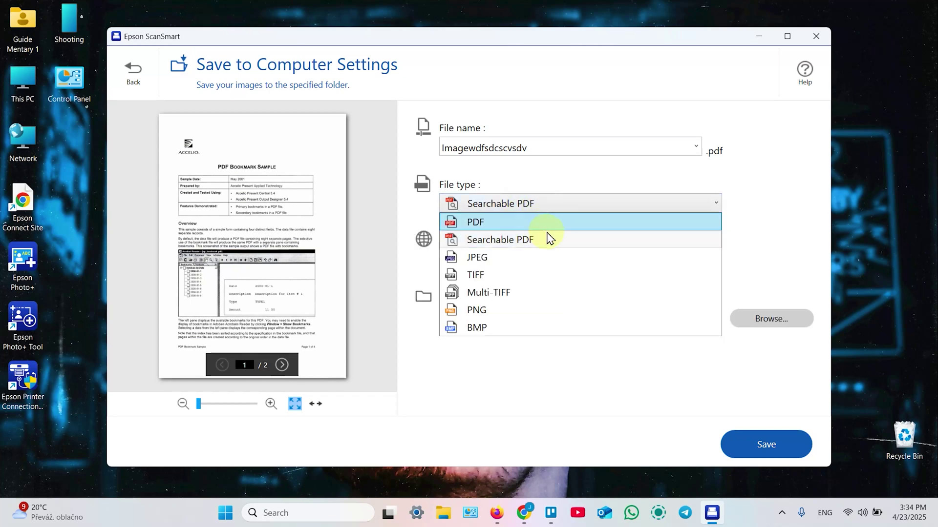
click(508, 222)
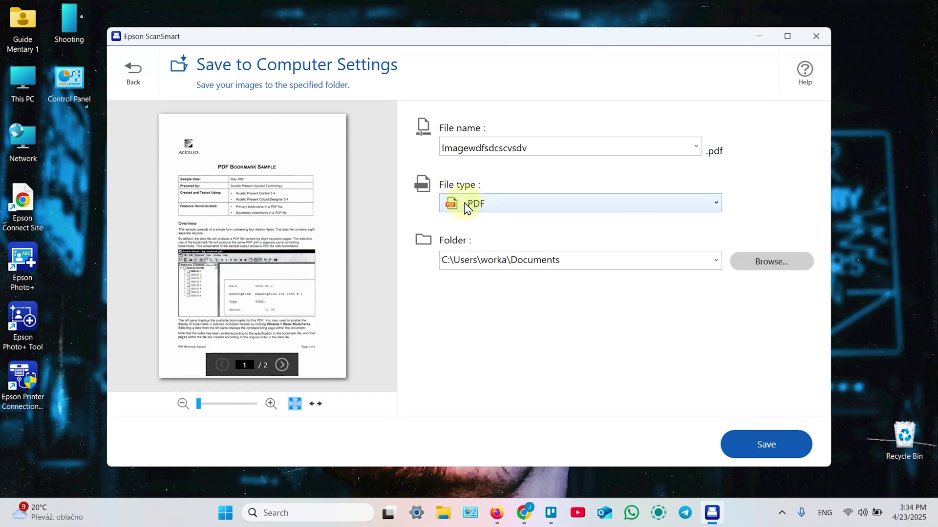
click(771, 444)
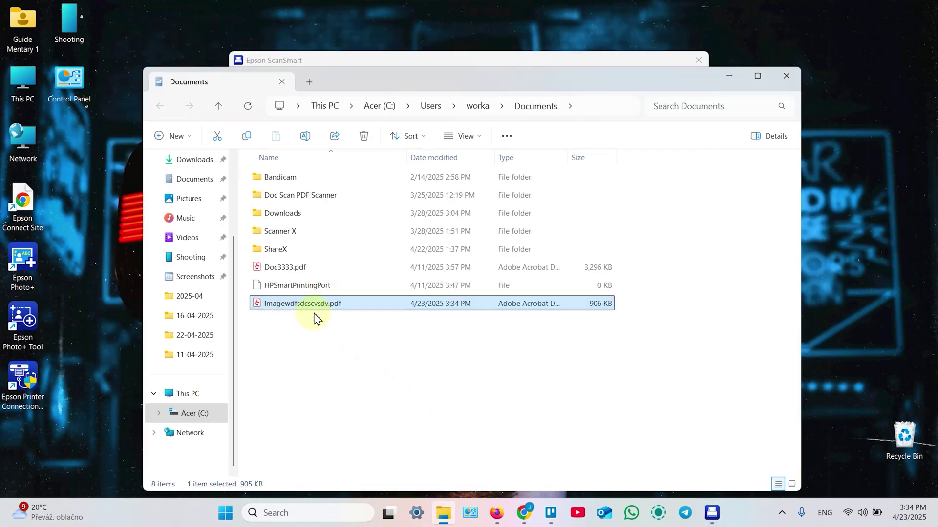
Step: Close the Documents window after confirming Imagewdfsdcscvsdv.pdf (906 KB) is there
click(786, 75)
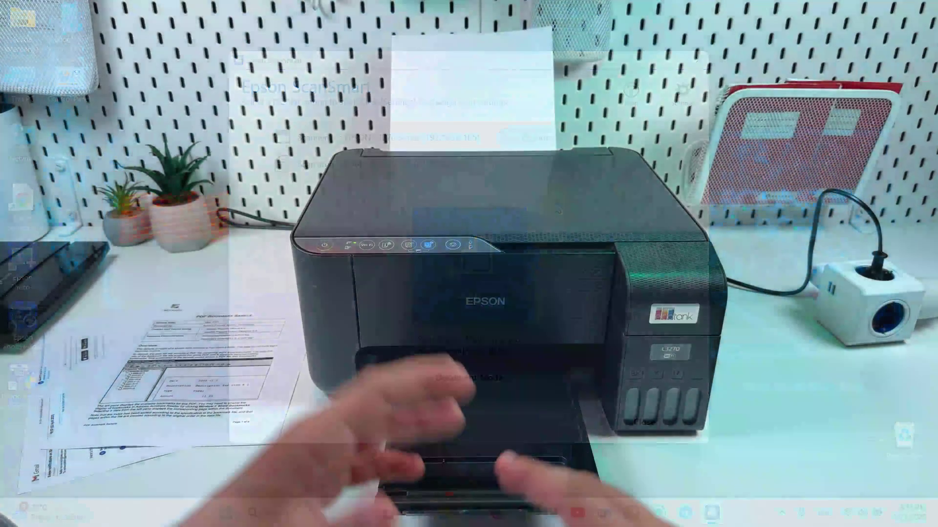